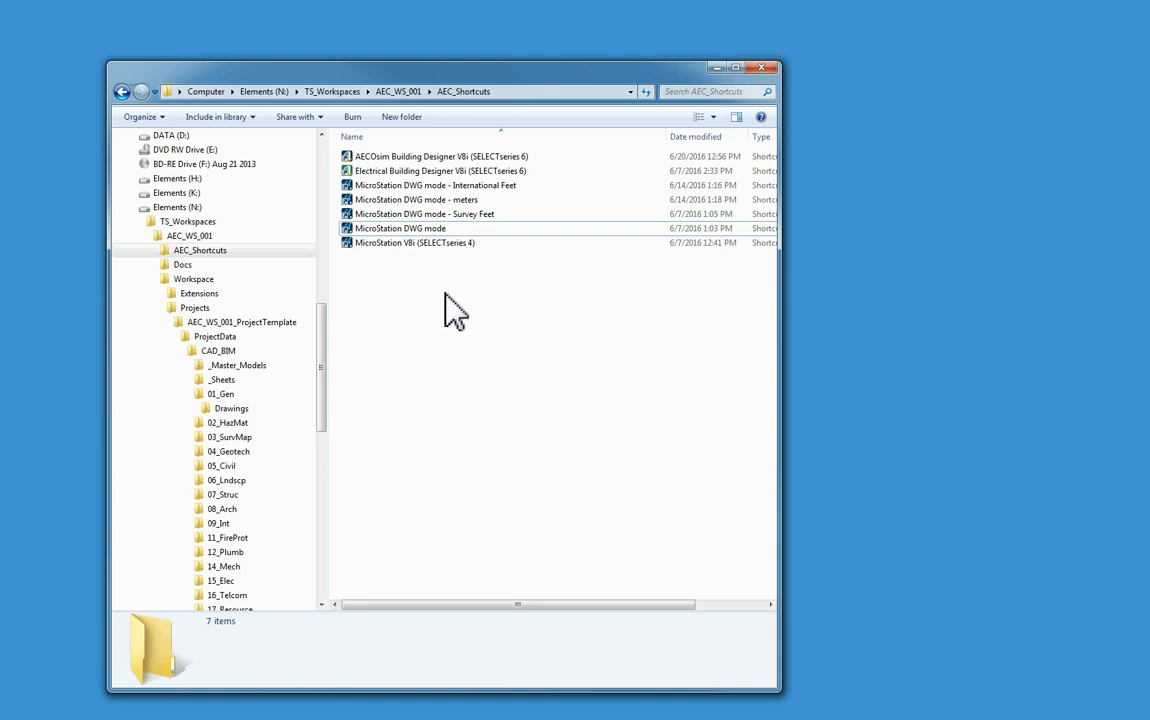
Launch MicroStation in DWG mode and set the user to DWG - inches and the project to Demo_Project.
click(358, 230)
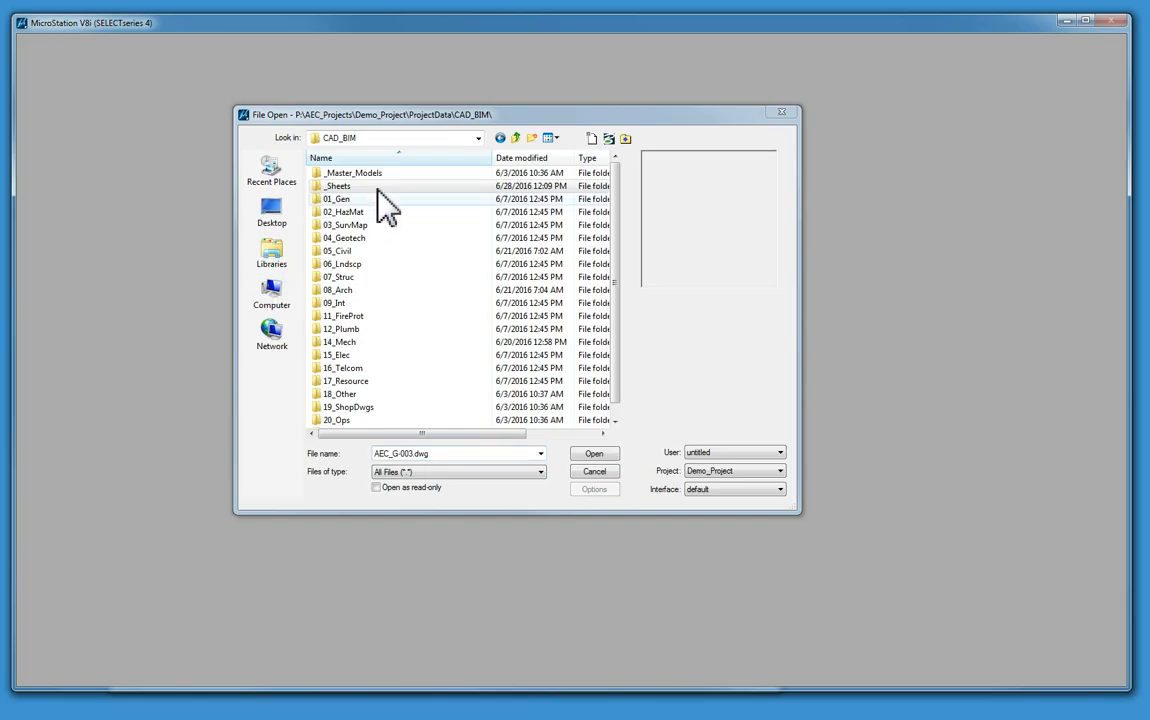
click(728, 453)
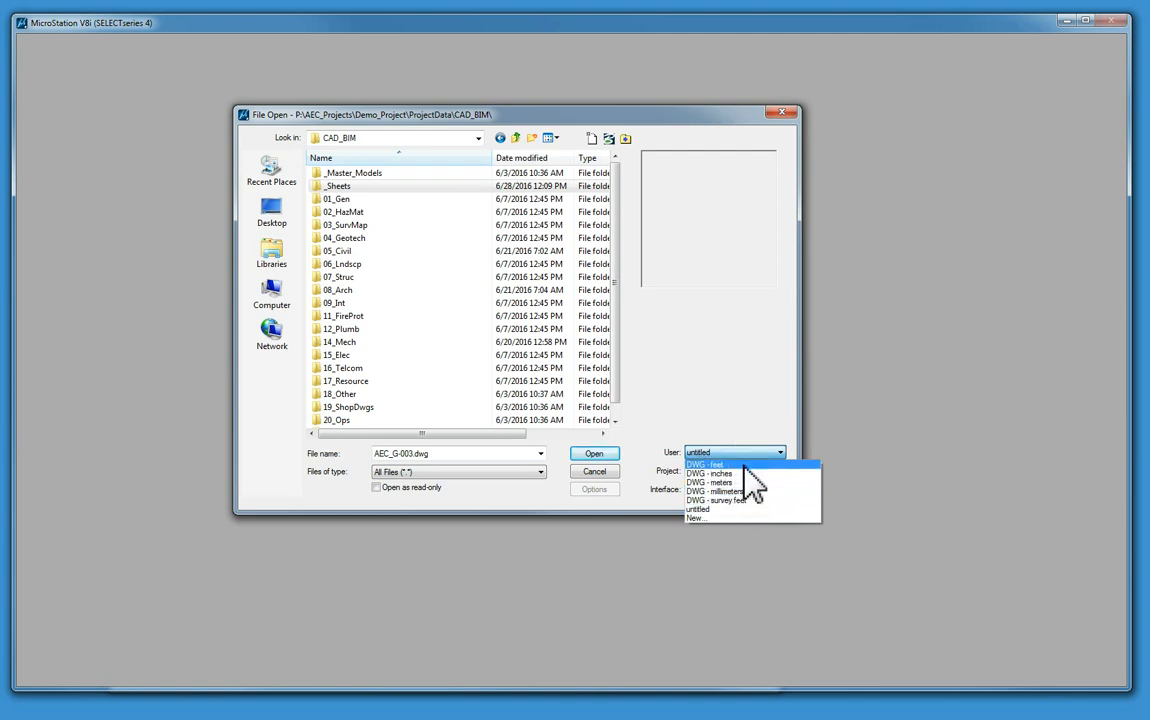
click(745, 473)
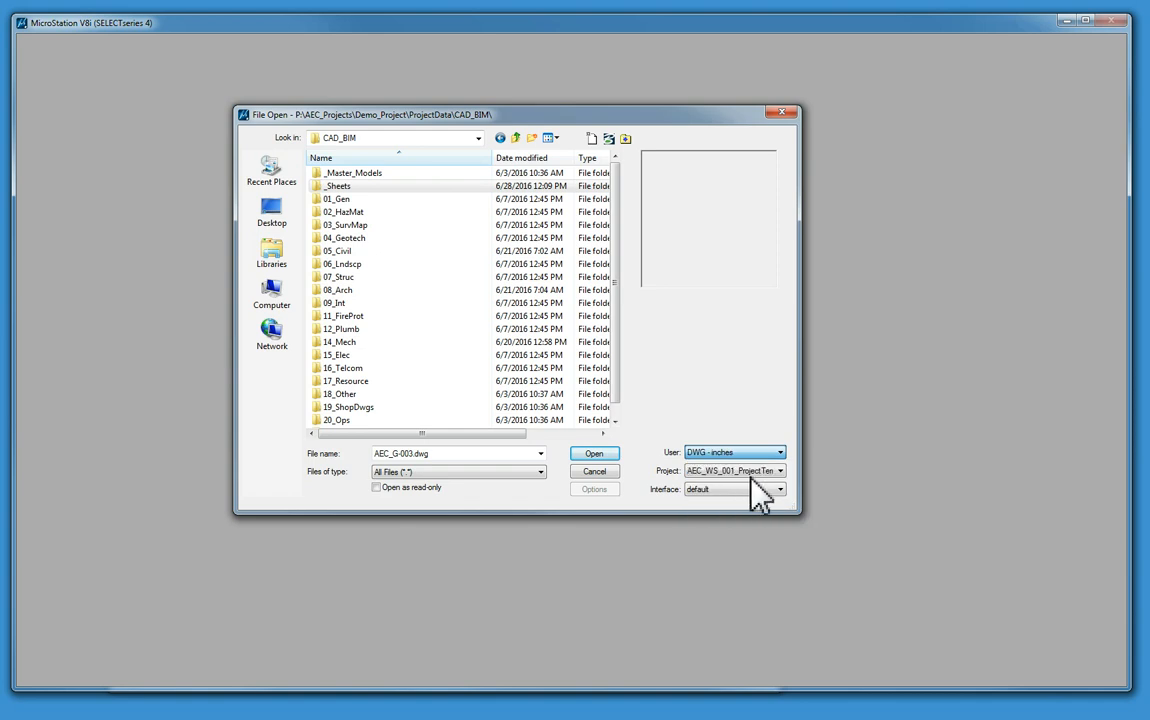
click(726, 474)
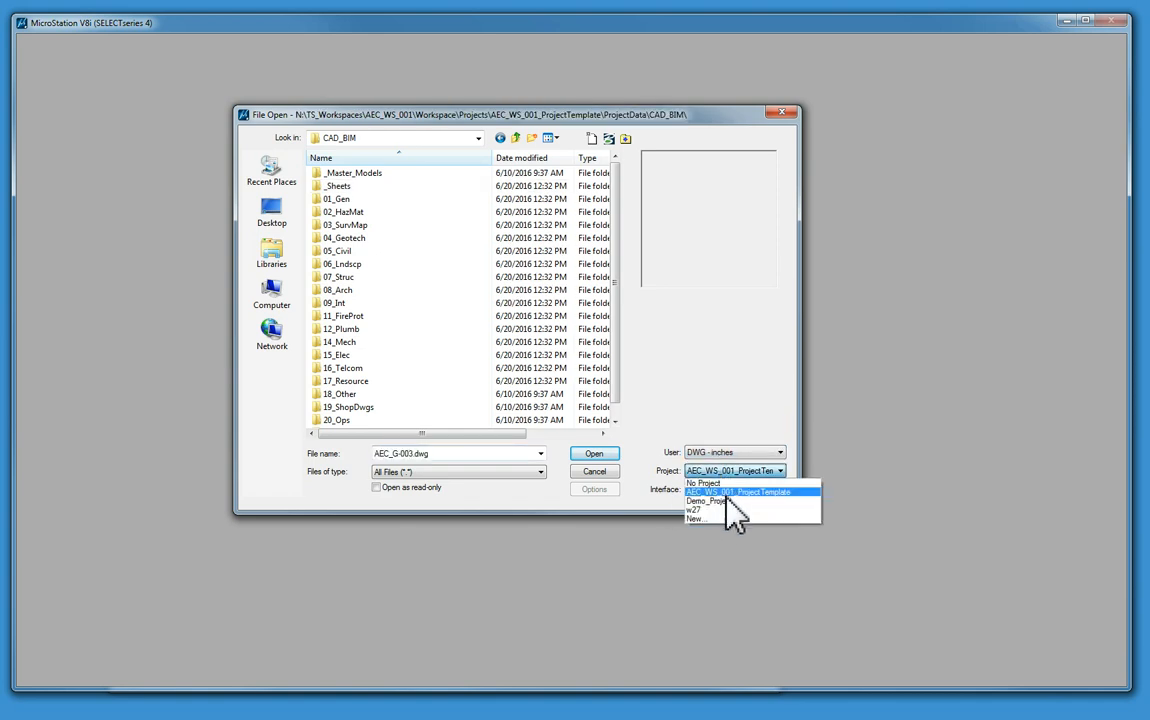
click(724, 486)
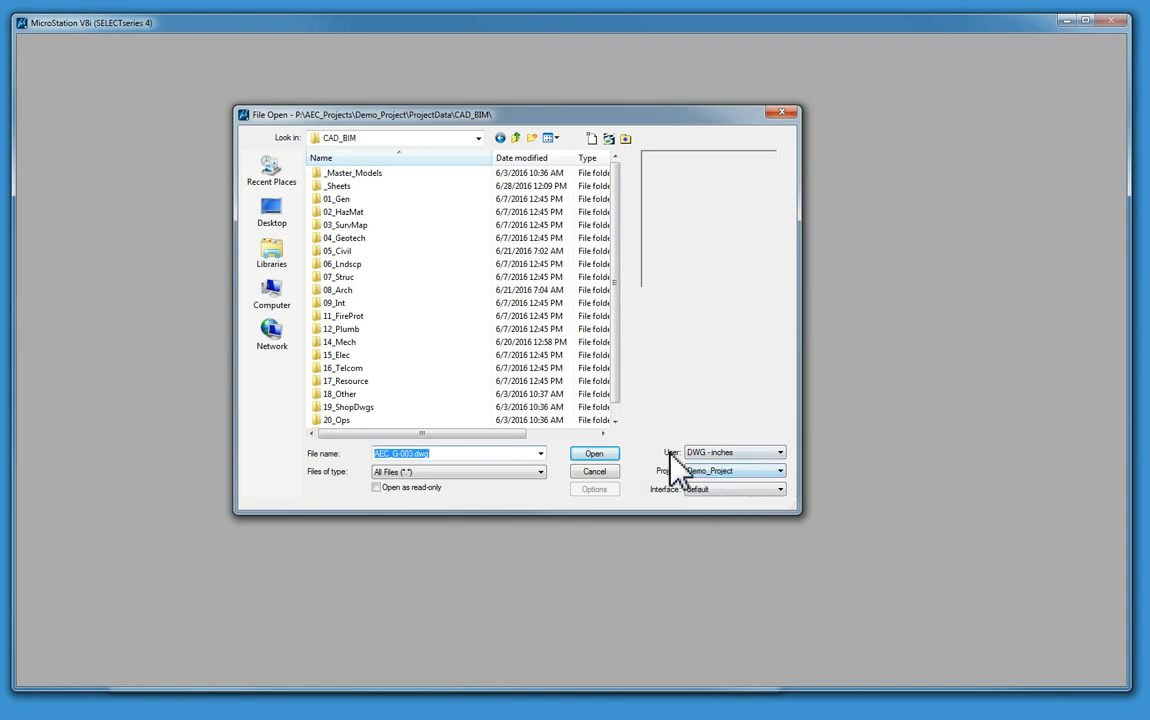
Browse the _Sheets folder and preview the AEC_G-001.dgn and AEC_G-003.dgn sheet files.
double_click(352, 188)
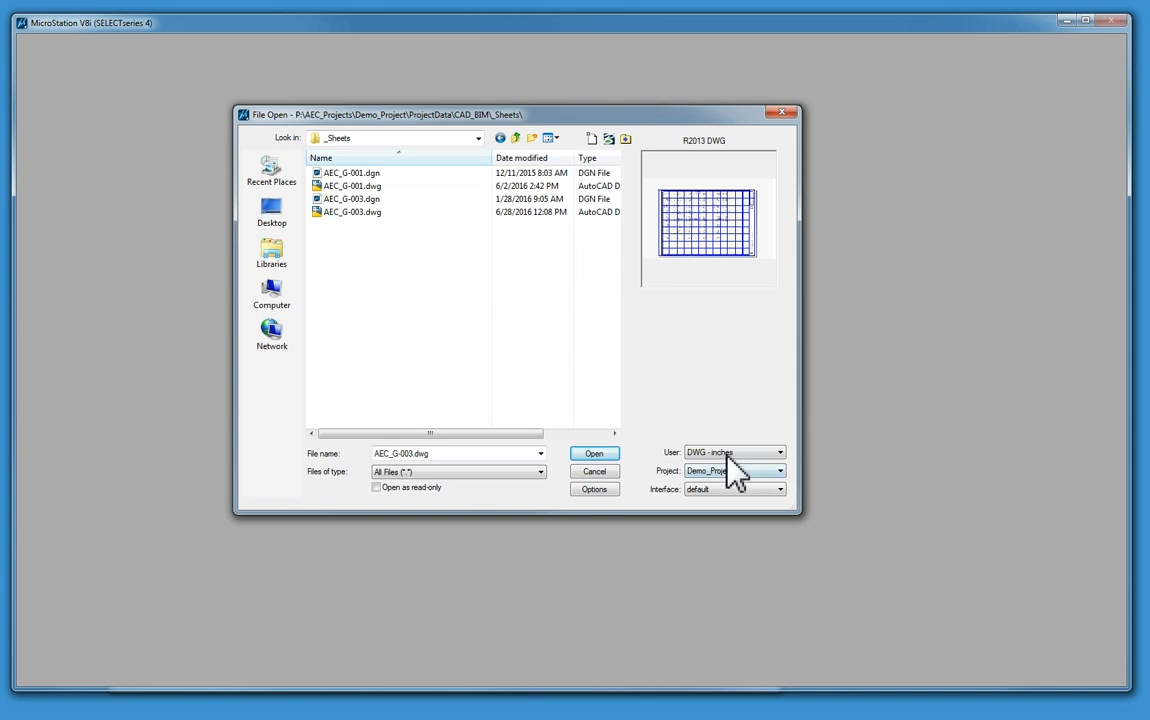
click(336, 174)
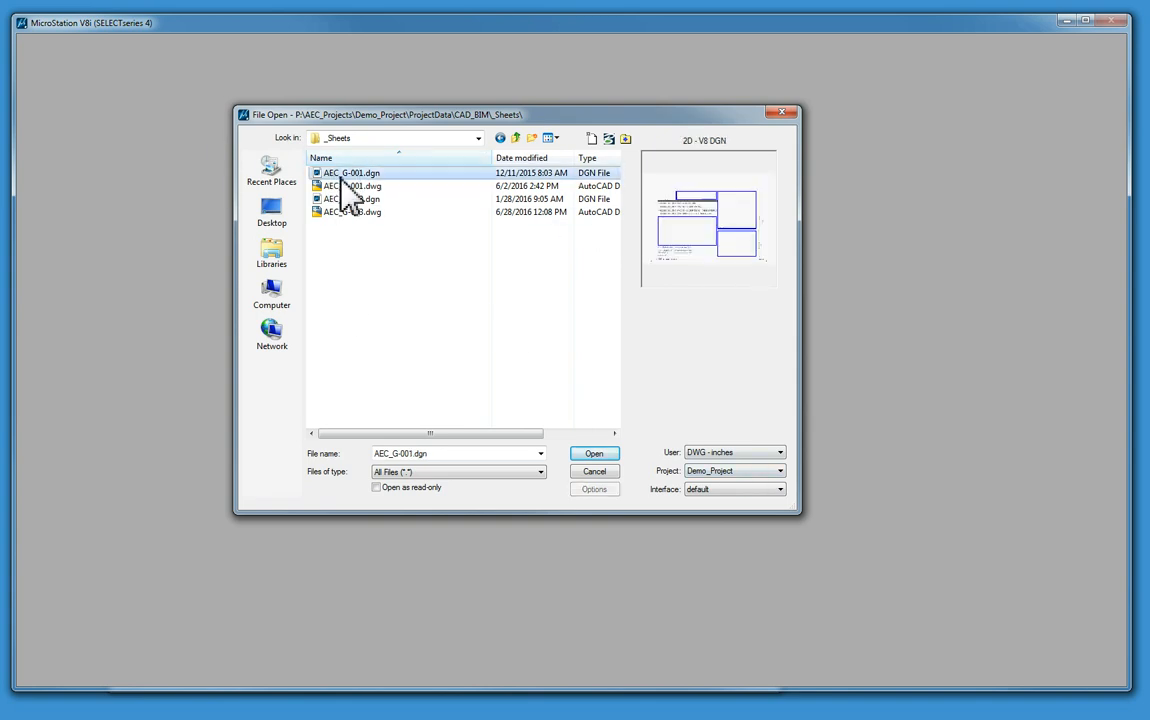
double_click(352, 174)
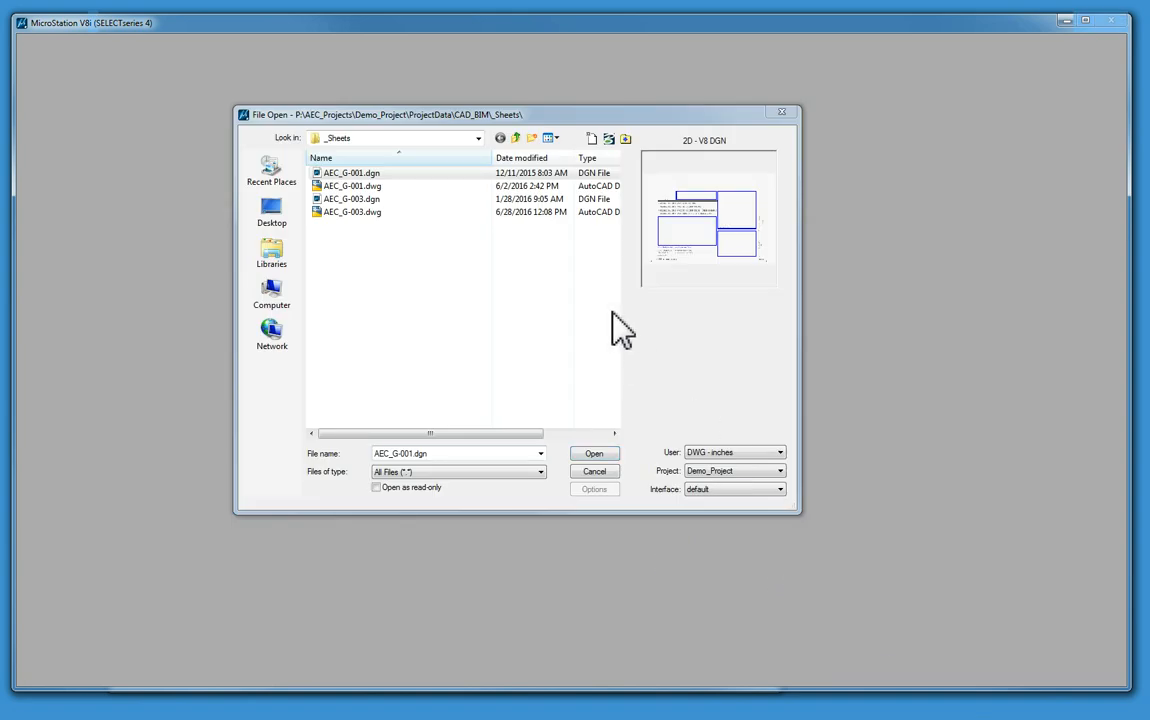
click(375, 199)
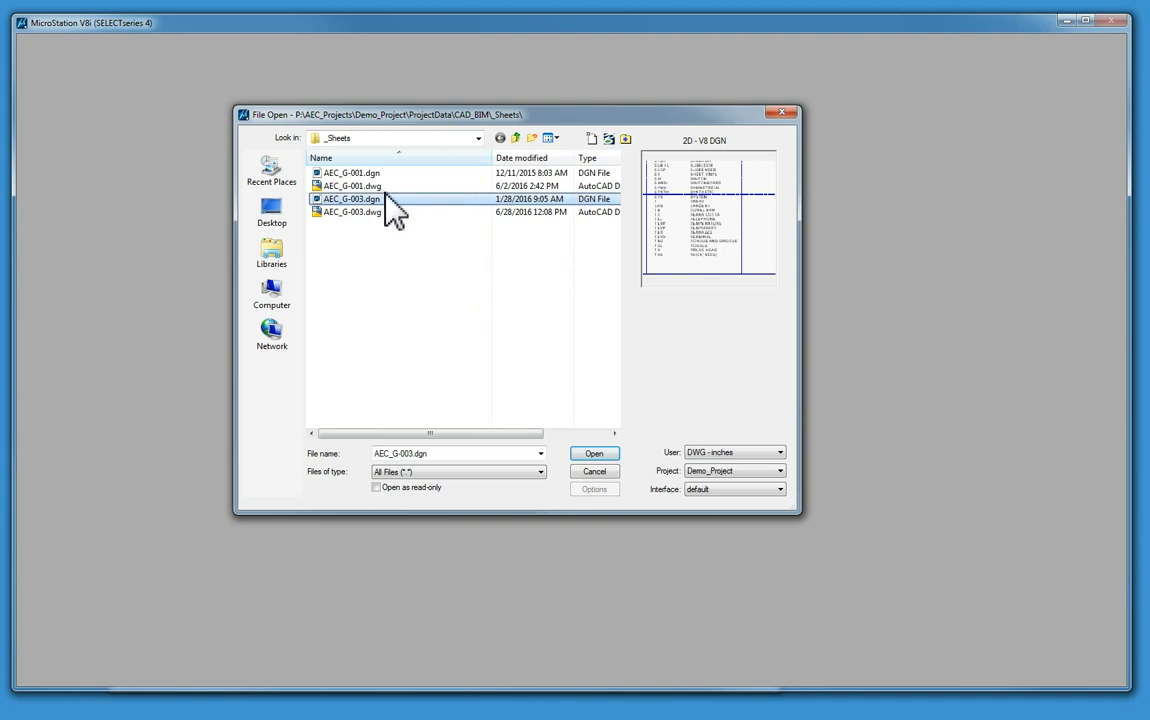
click(360, 174)
right_click(360, 174)
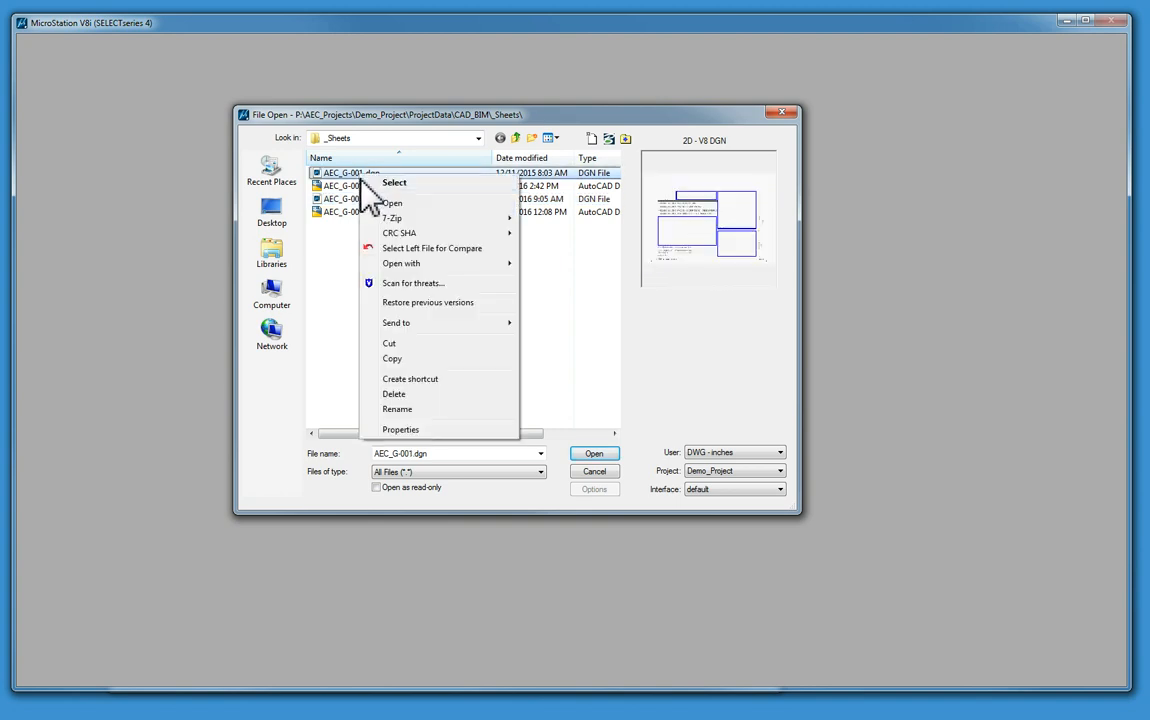
click(329, 282)
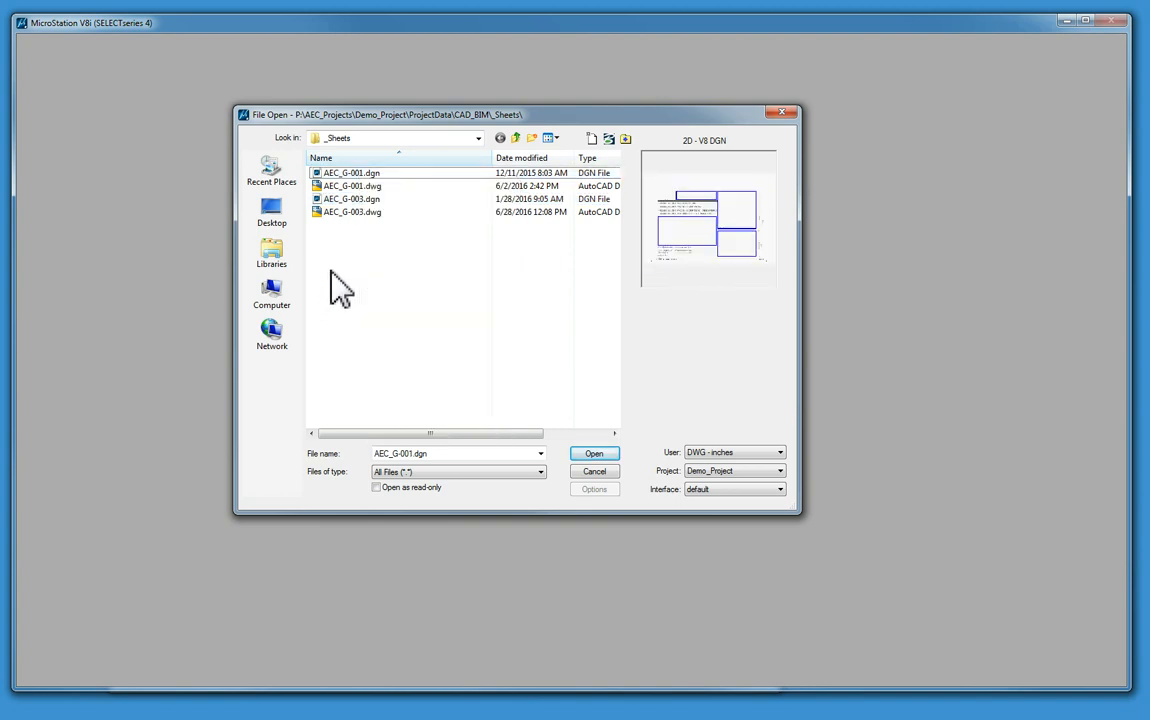
Open the _Sheets folder in a separate Explorer window and permanently delete AEC_G-001.dgn and AEC_G-003.dgn.
click(515, 138)
right_click(338, 188)
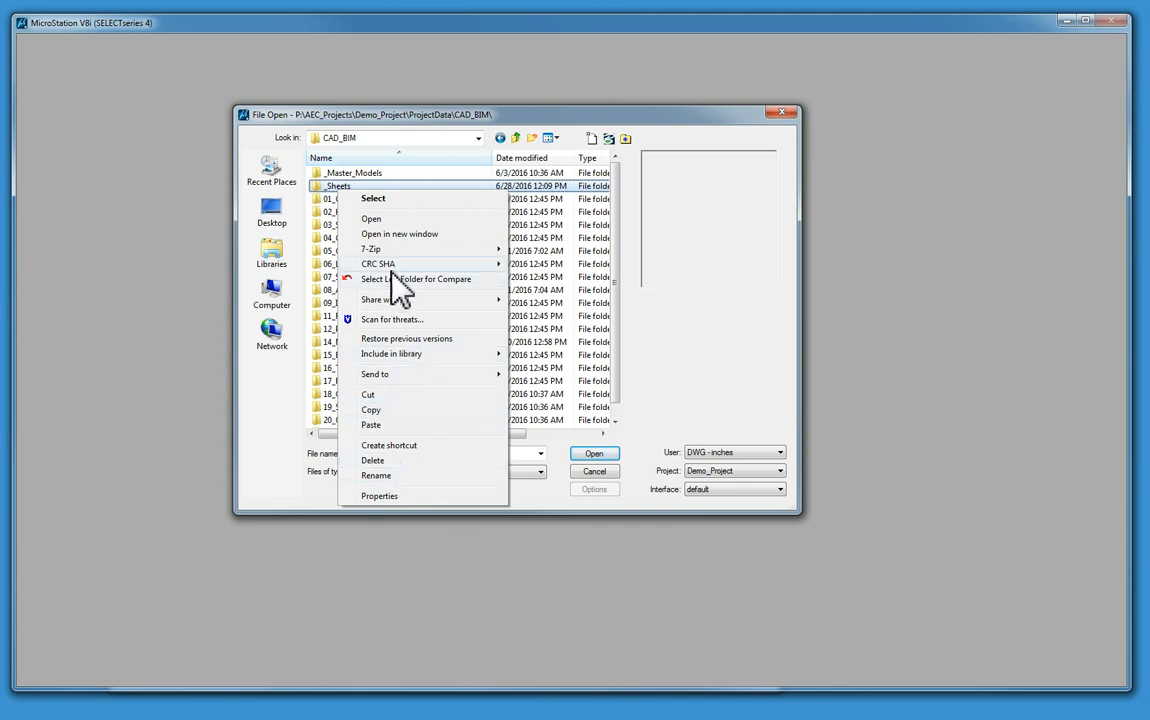
click(391, 238)
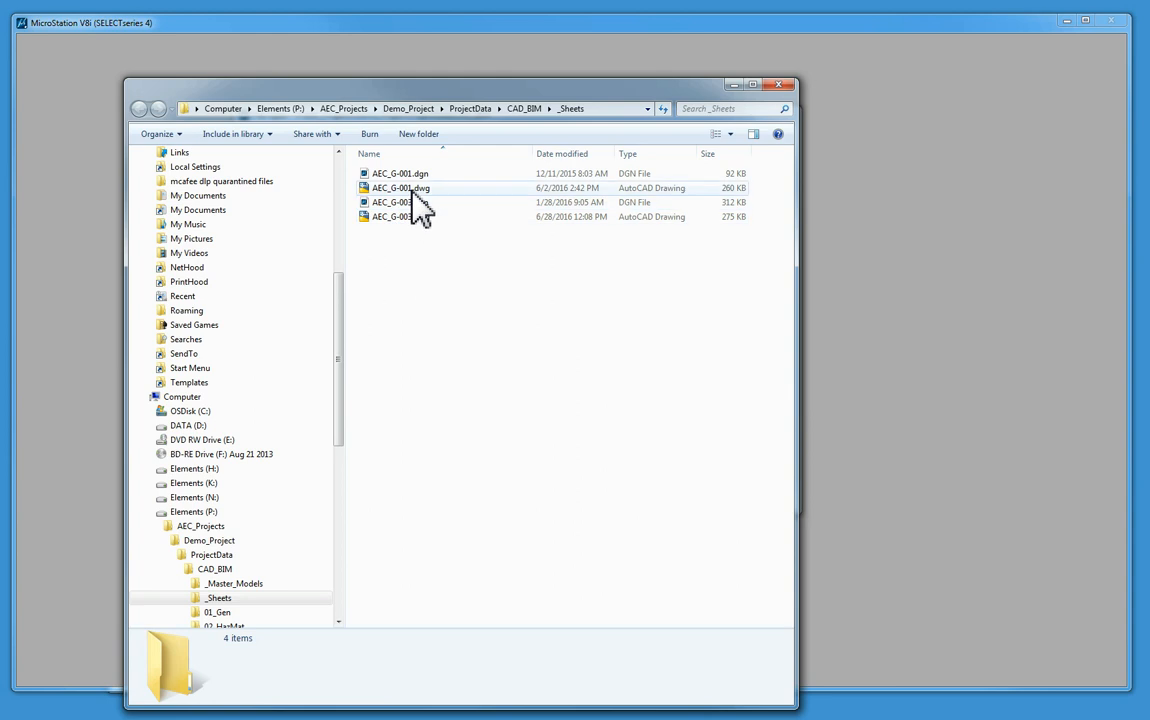
click(408, 174)
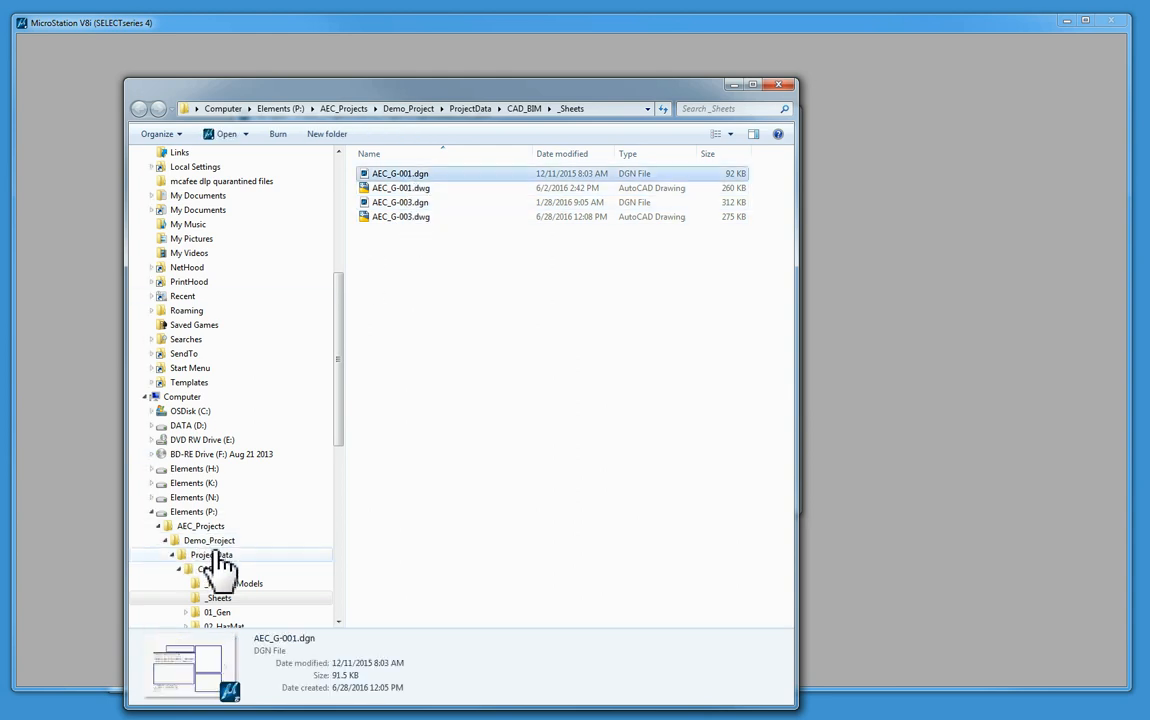
ctrl+click(400, 202)
right_click(410, 210)
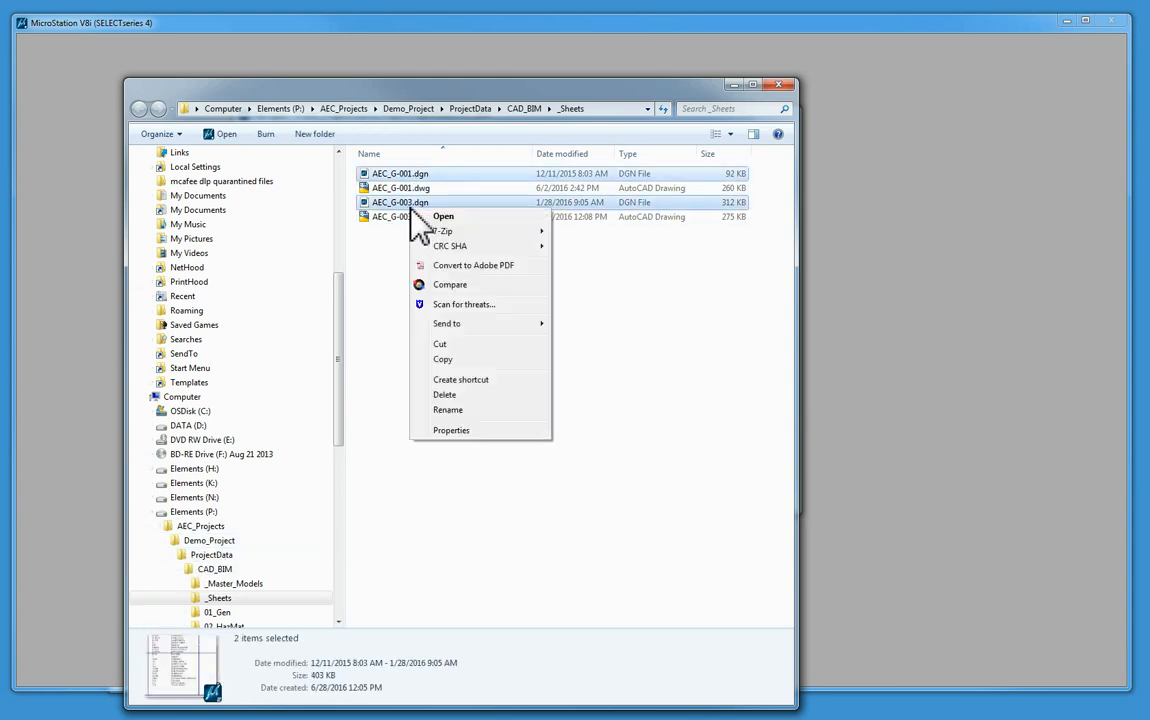
click(465, 395)
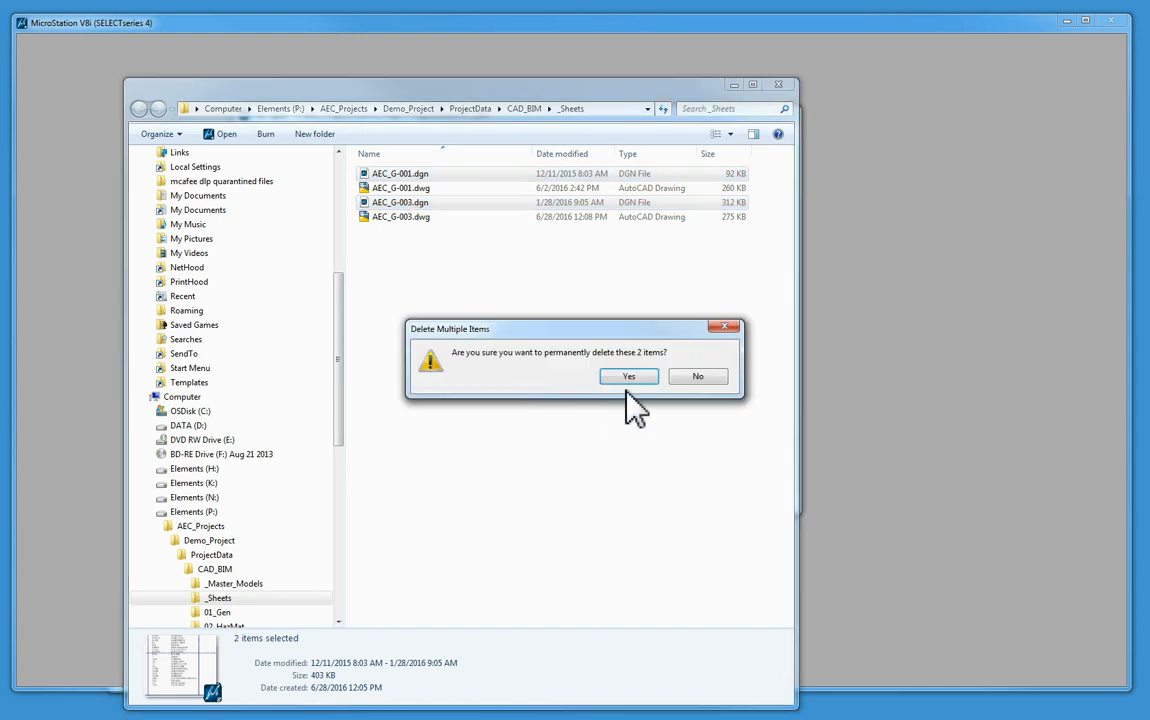
click(624, 376)
Delete every title block file in the 01_Gen Drawings folder except AEC_TitleBlock_ANSI_D.dwg.
scroll(345, 405, down, 7)
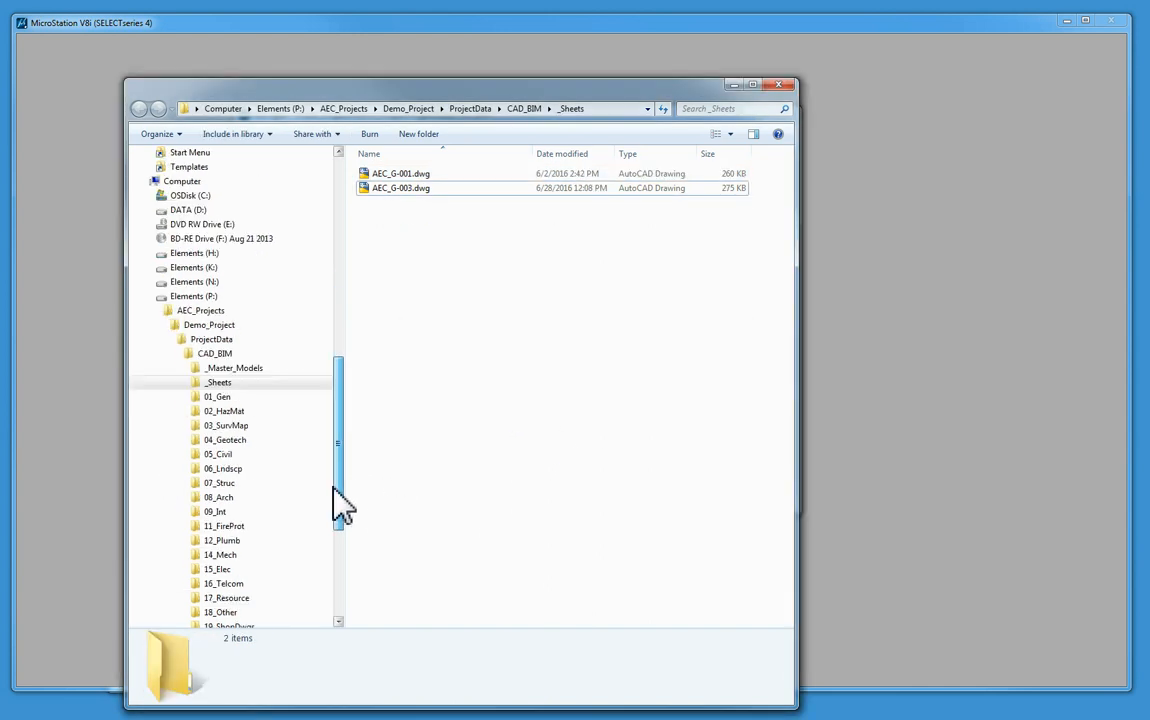
click(189, 326)
click(226, 339)
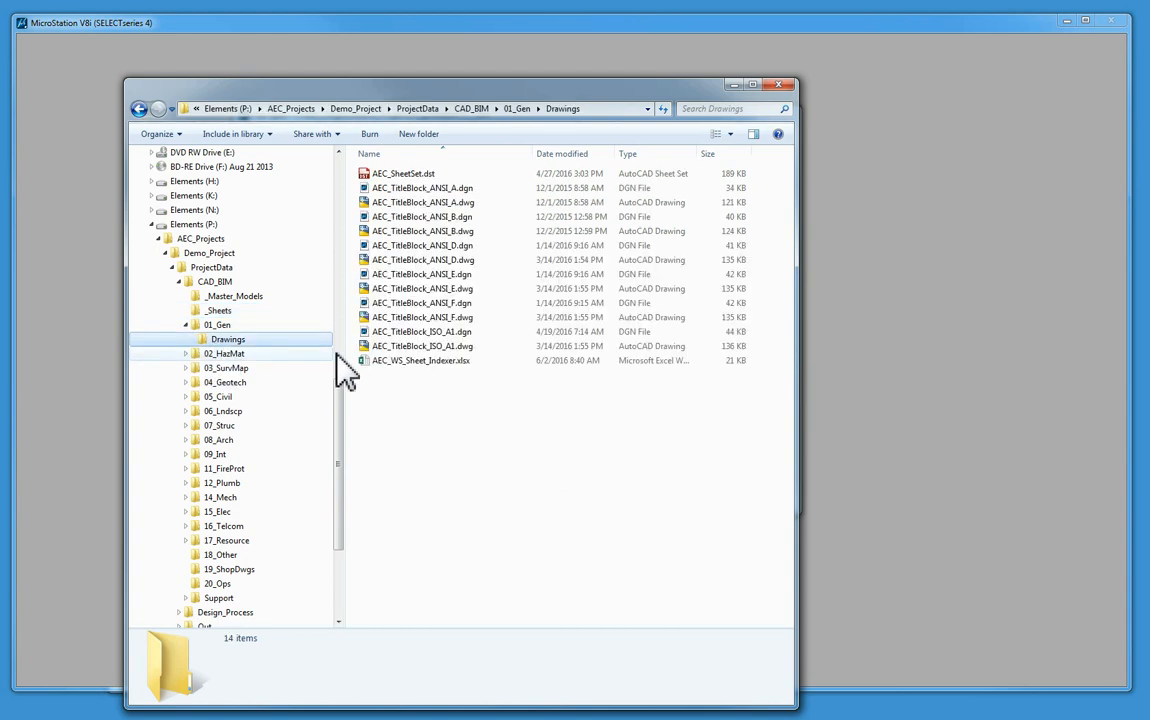
click(462, 189)
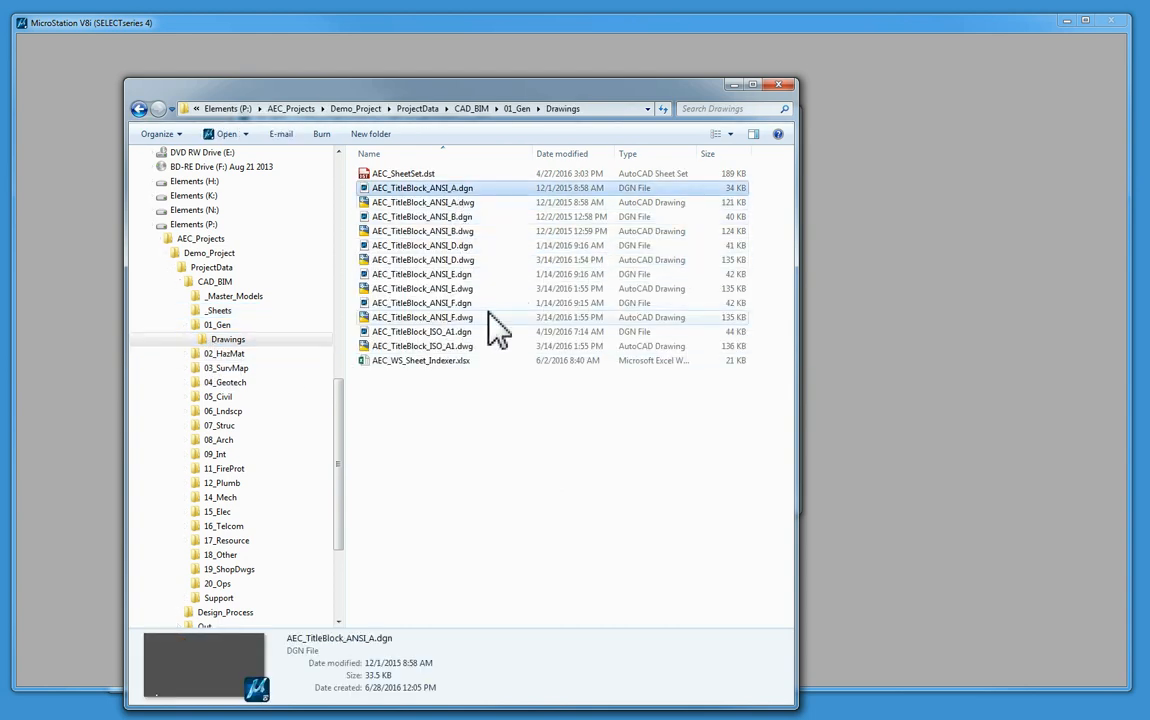
shift+click(470, 235)
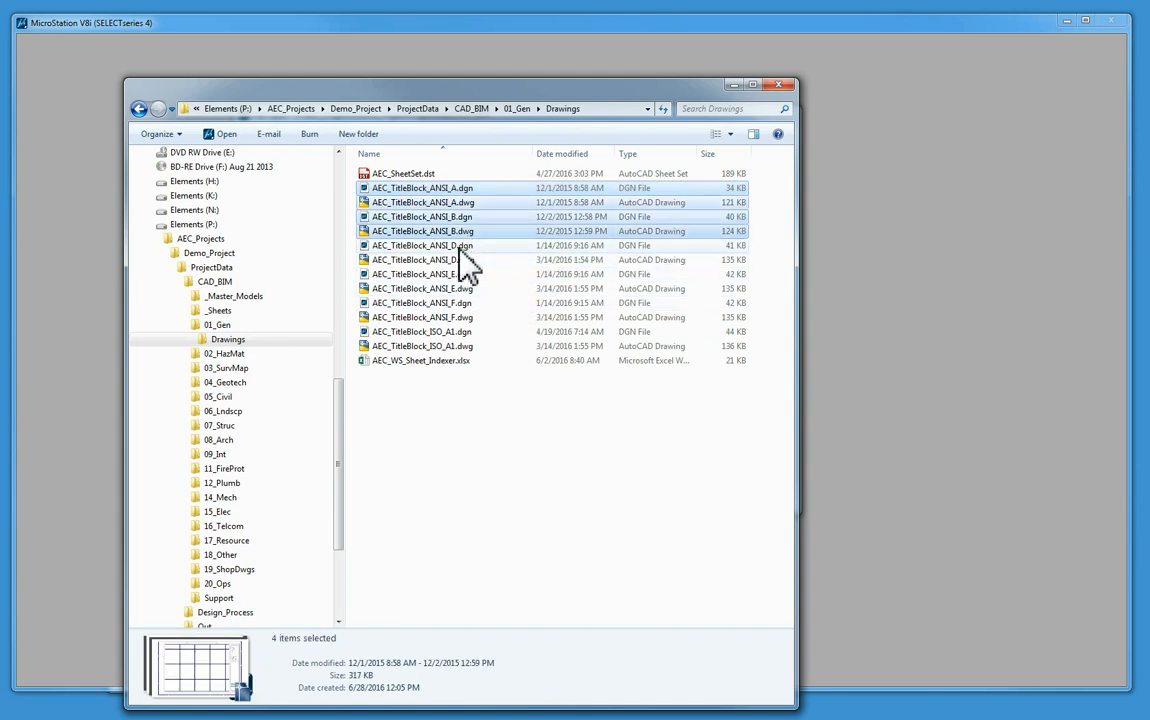
ctrl+click(462, 248)
ctrl+click(448, 277)
ctrl+click(451, 291)
ctrl+click(450, 303)
ctrl+click(452, 317)
ctrl+click(450, 331)
ctrl+click(443, 346)
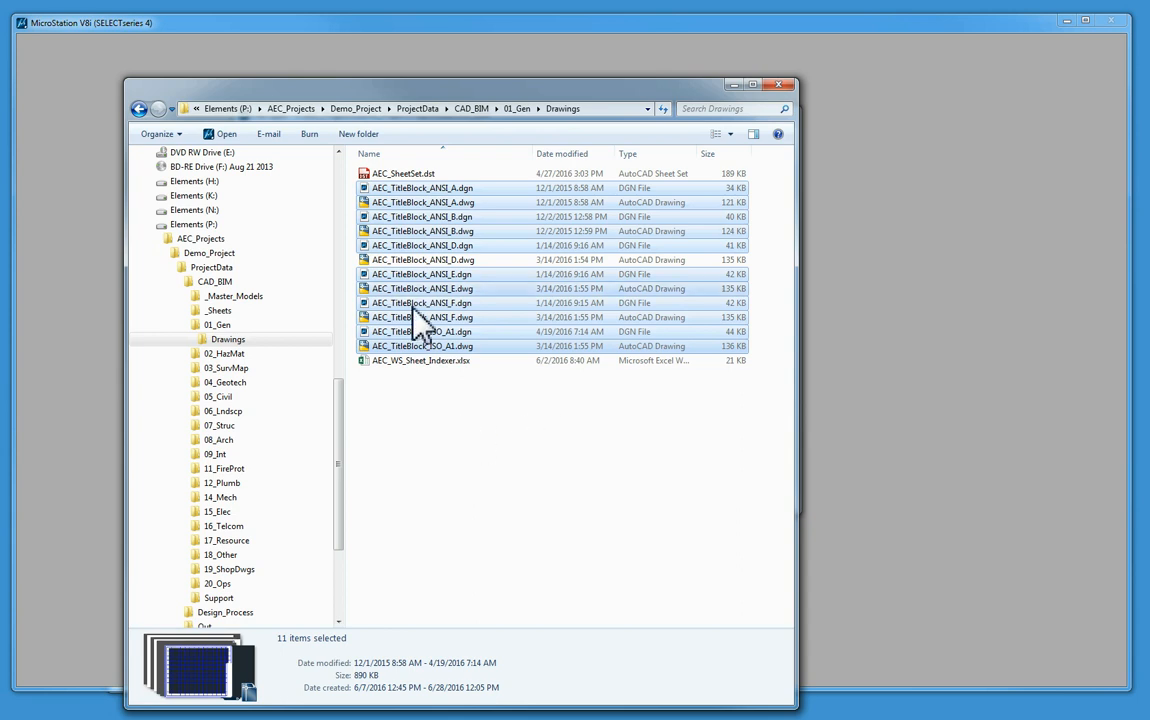
right_click(439, 306)
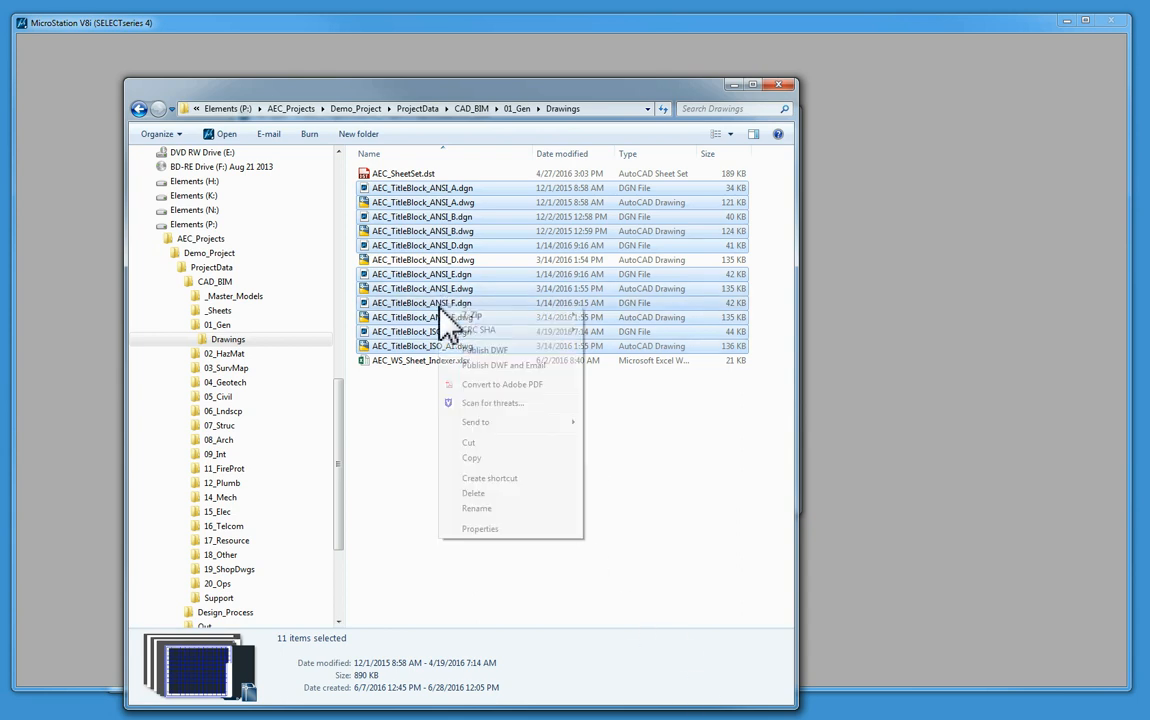
click(494, 492)
click(630, 377)
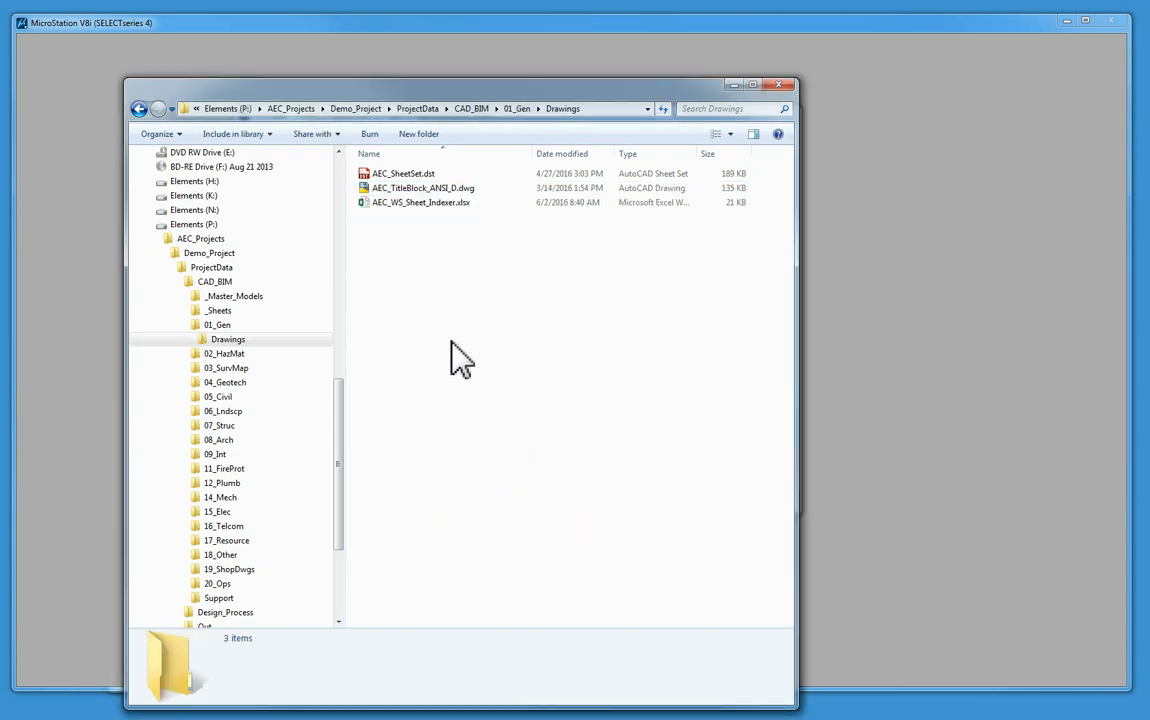
Close the Explorer window and open AEC_G-001.dwg from the _Sheets folder in MicroStation.
click(220, 310)
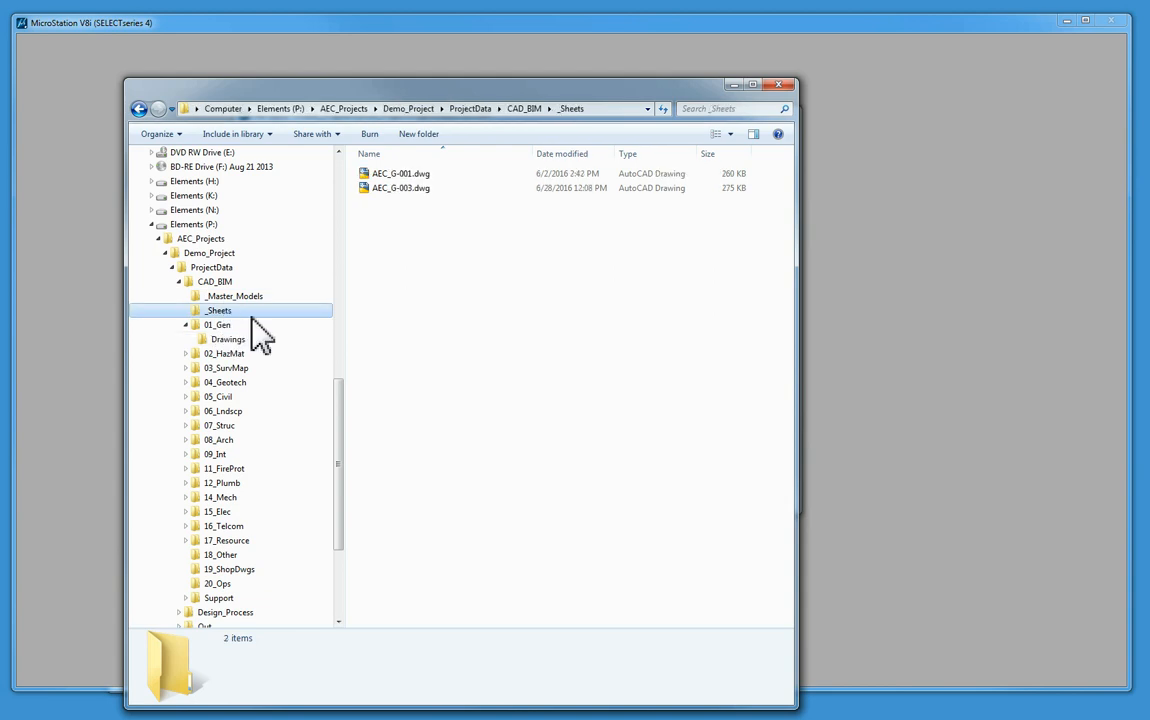
click(781, 85)
double_click(345, 187)
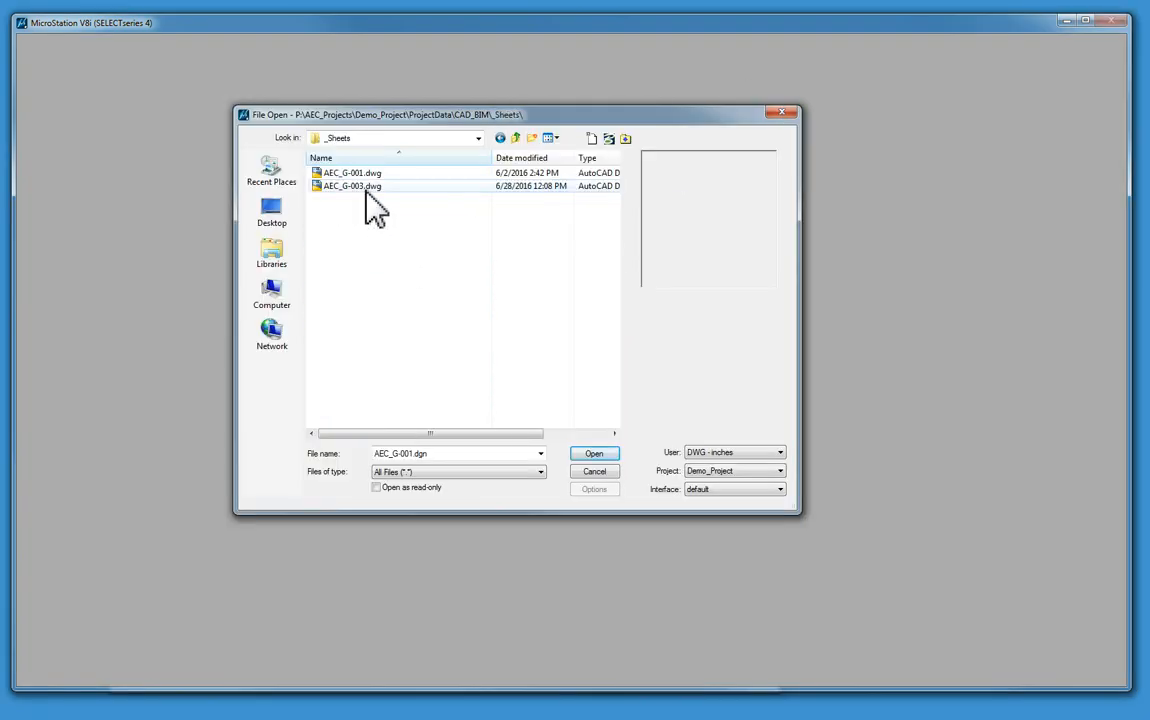
click(356, 174)
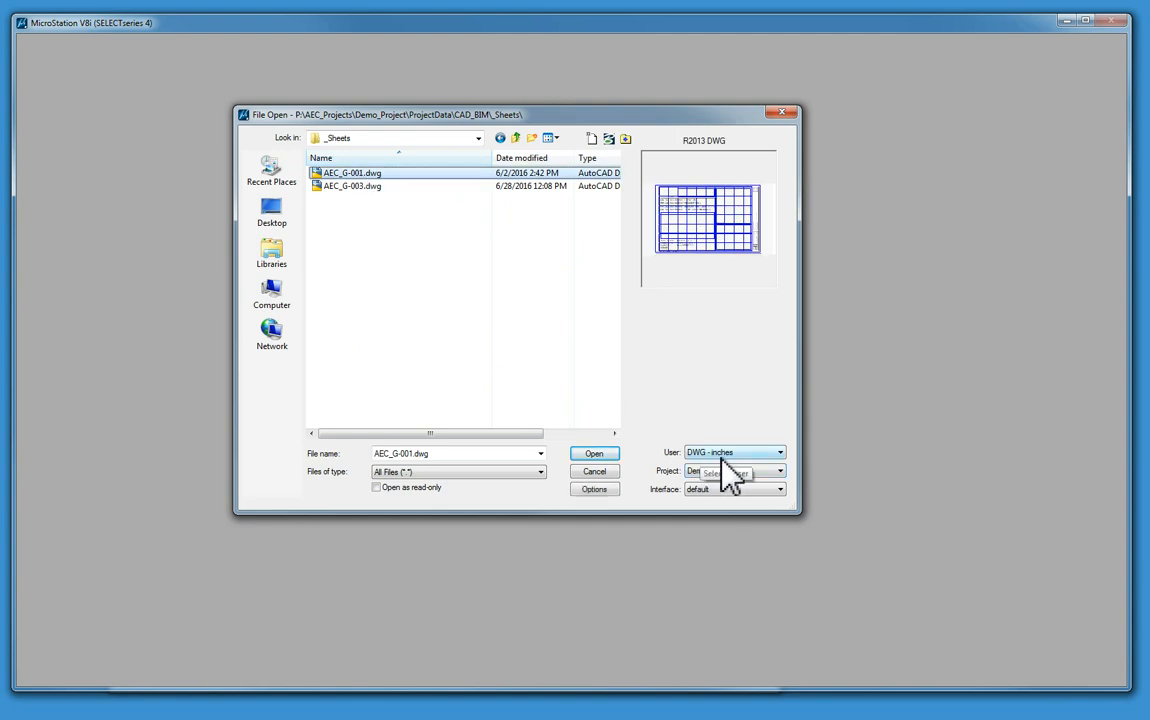
click(347, 174)
click(443, 283)
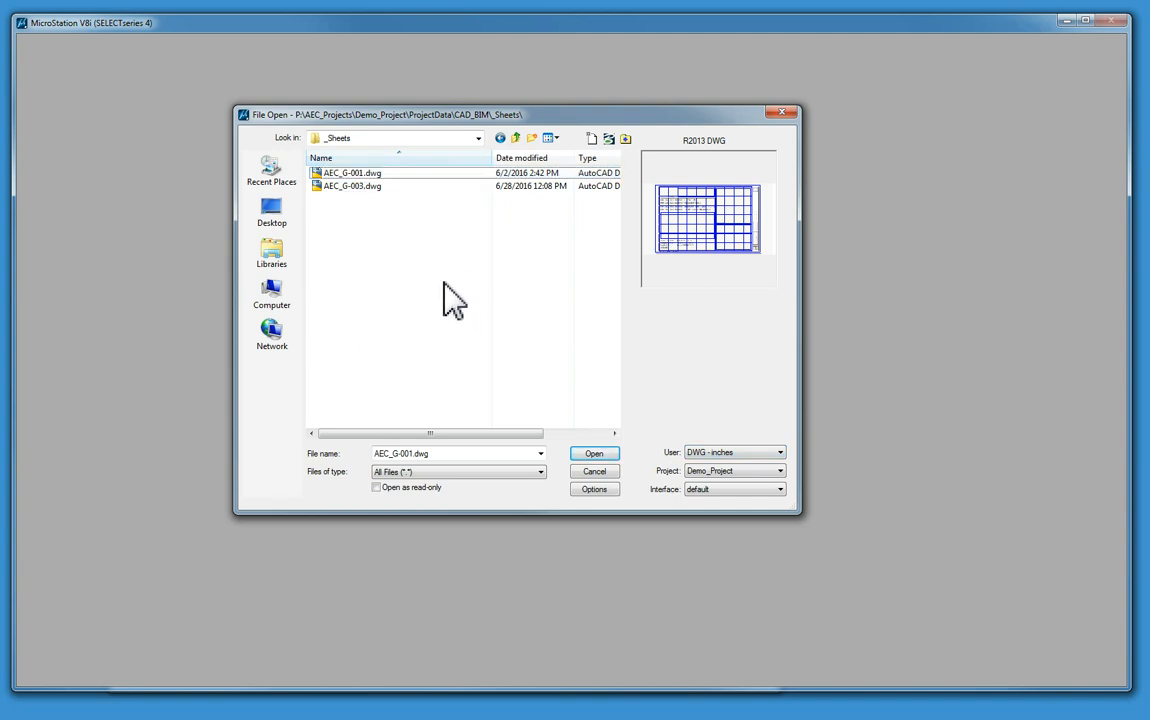
double_click(367, 173)
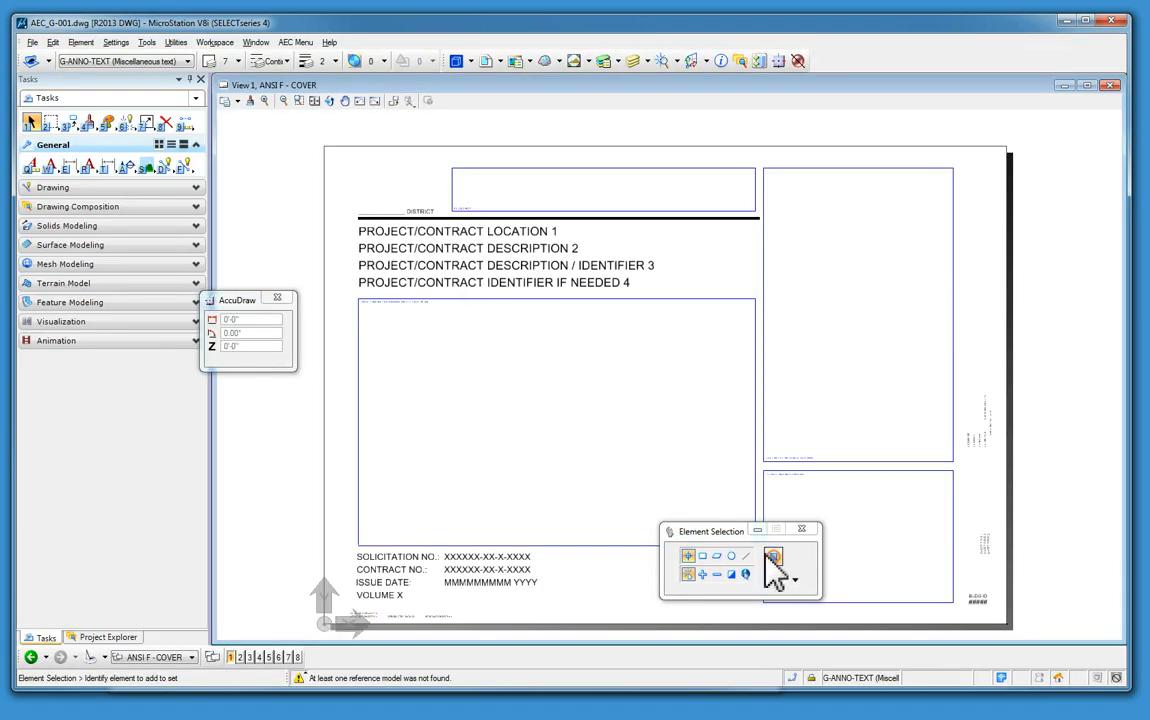
Reattach the missing title block reference to AEC_TitleBlock_ANSI_D.dwg in 01_Gen\Drawings, using the CAD Files type filter.
click(487, 62)
double_click(395, 445)
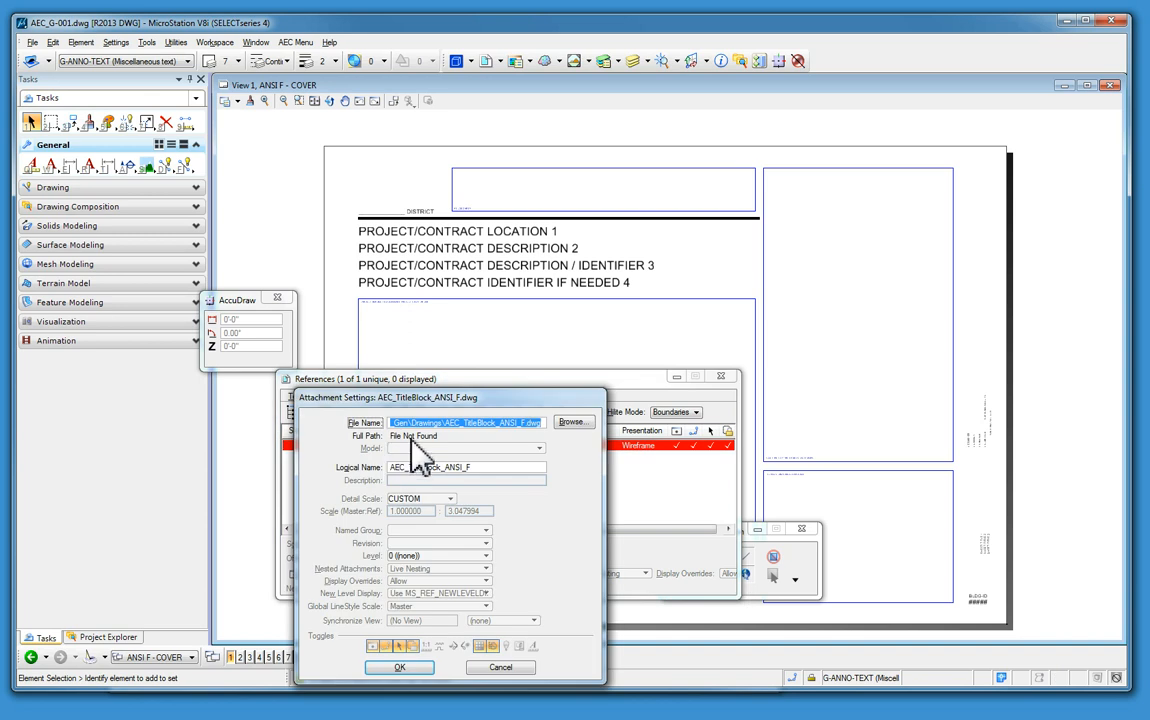
click(568, 424)
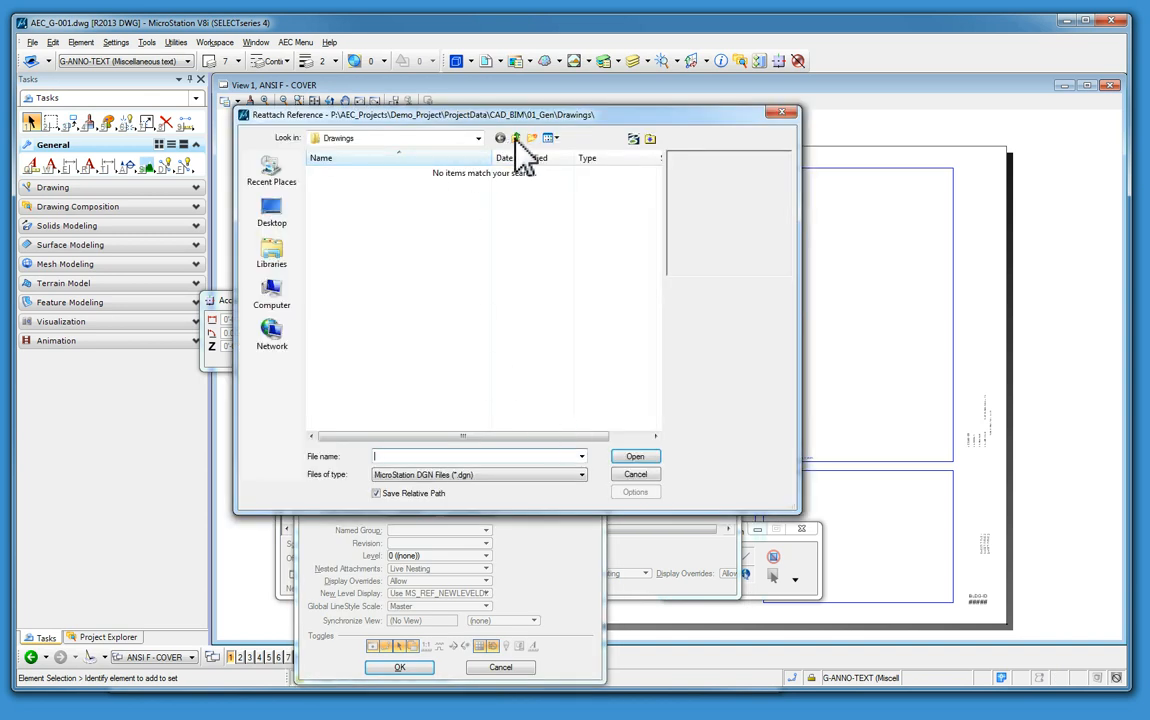
click(479, 139)
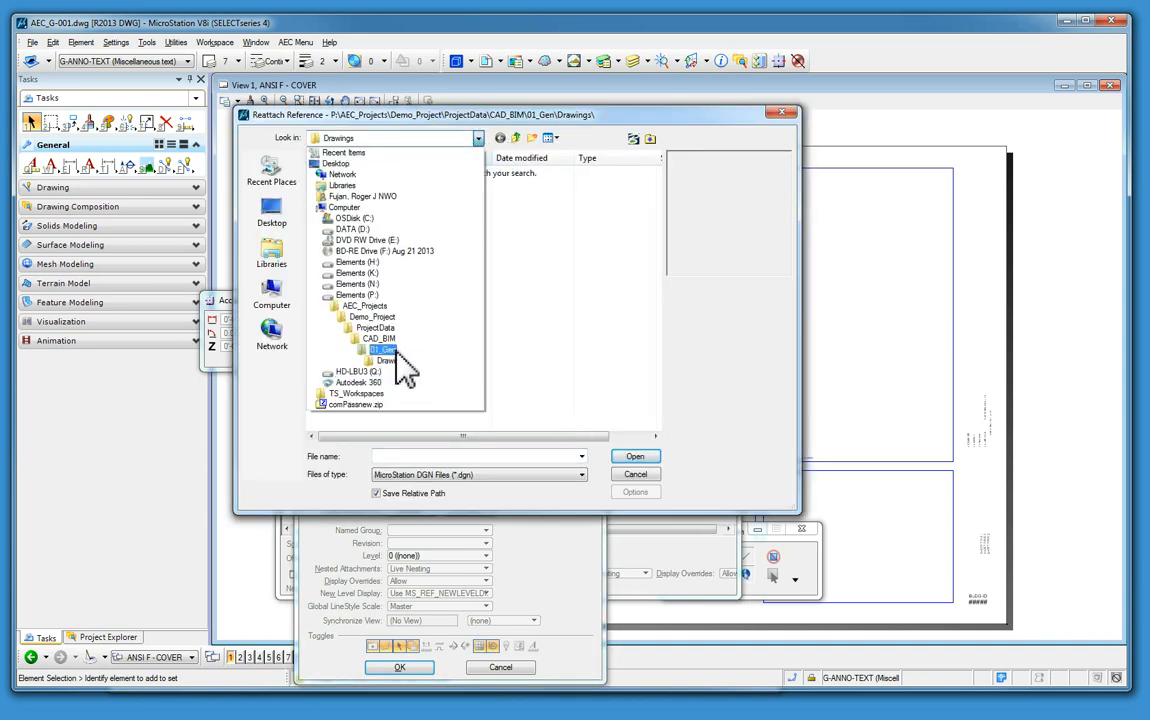
click(405, 363)
click(468, 476)
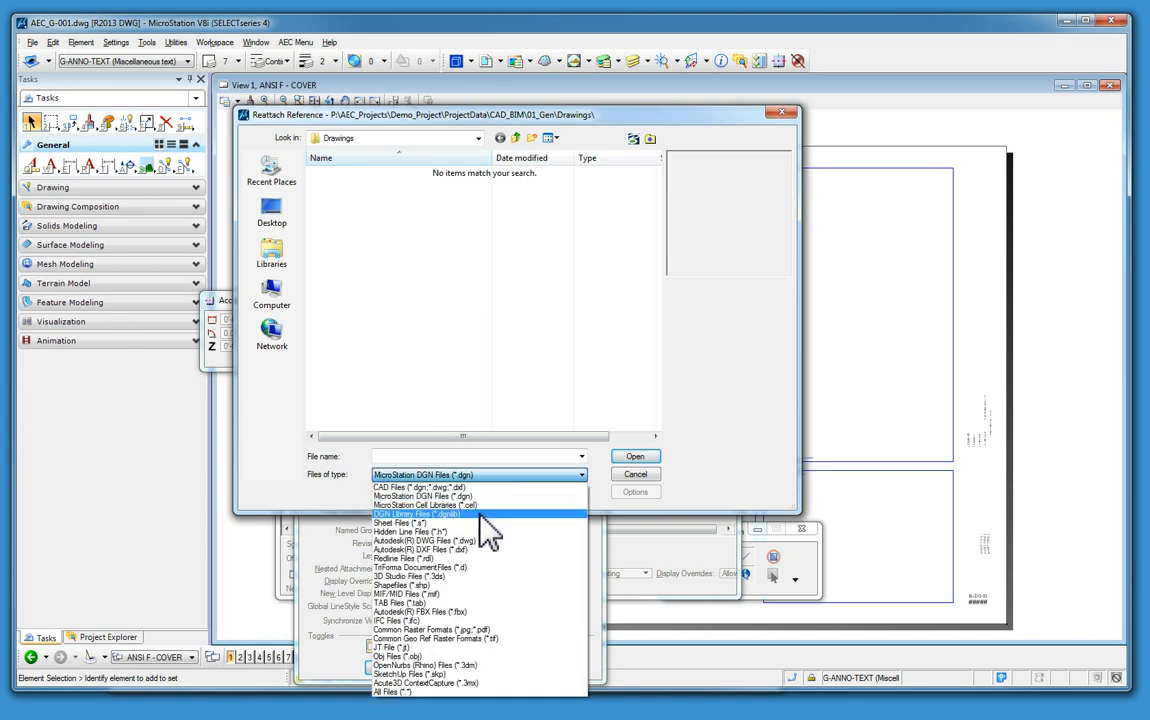
click(478, 489)
click(382, 178)
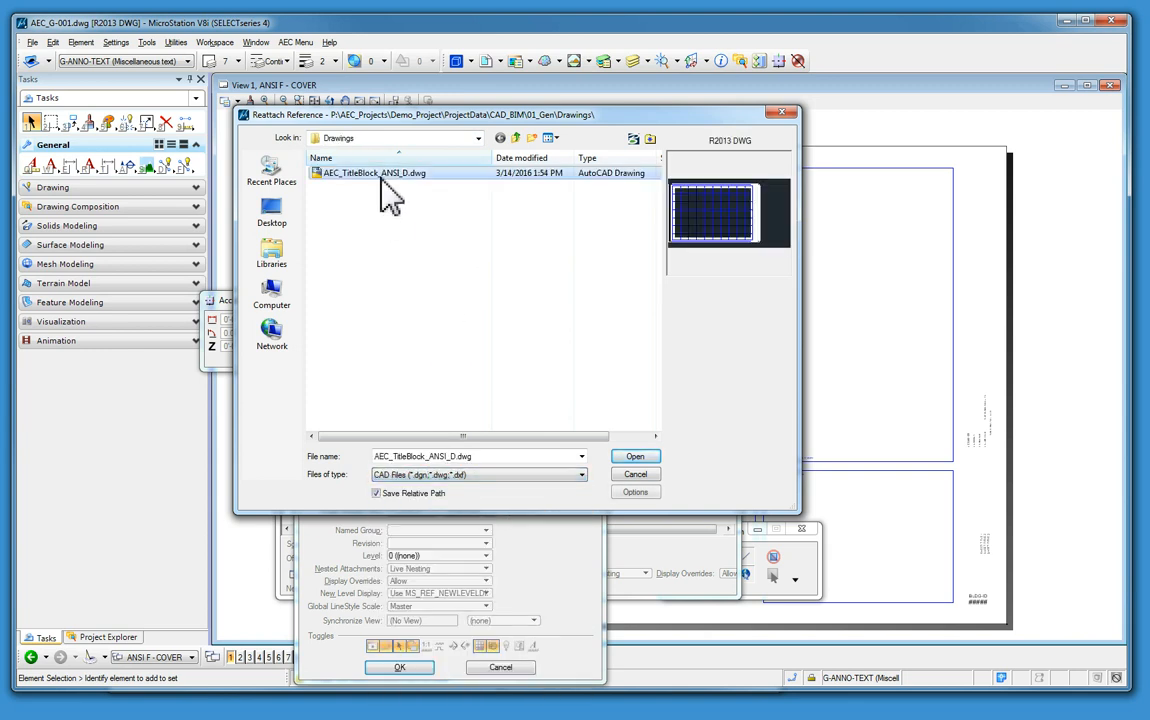
double_click(382, 178)
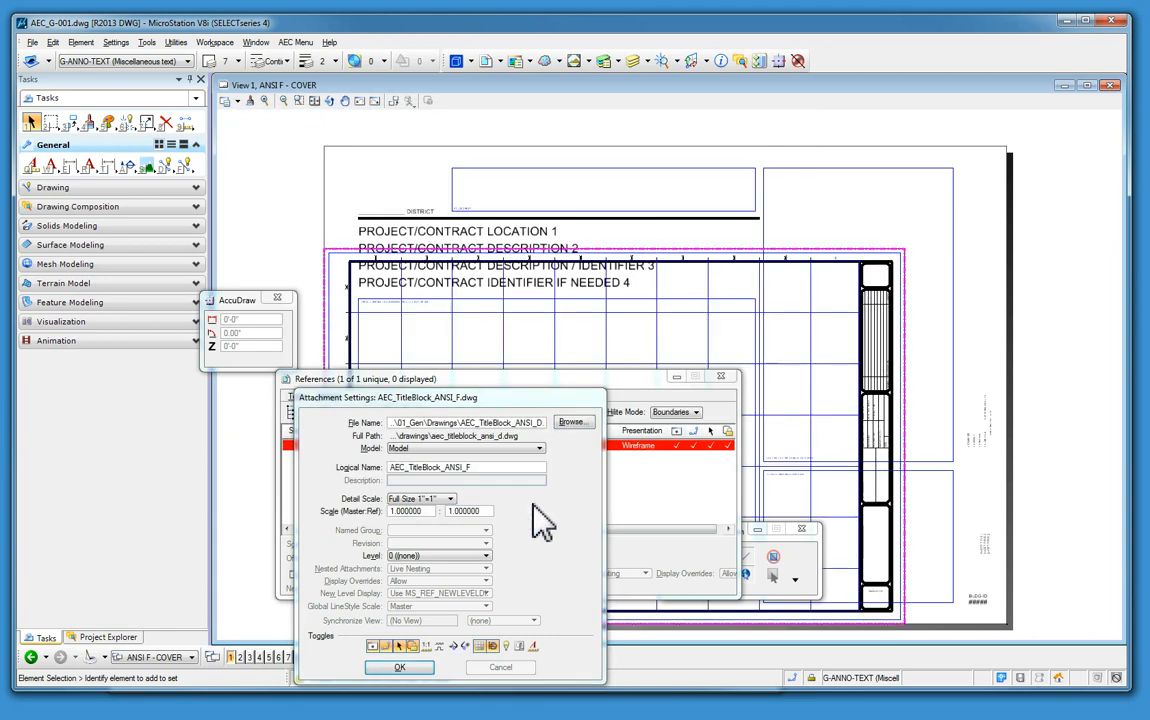
click(405, 666)
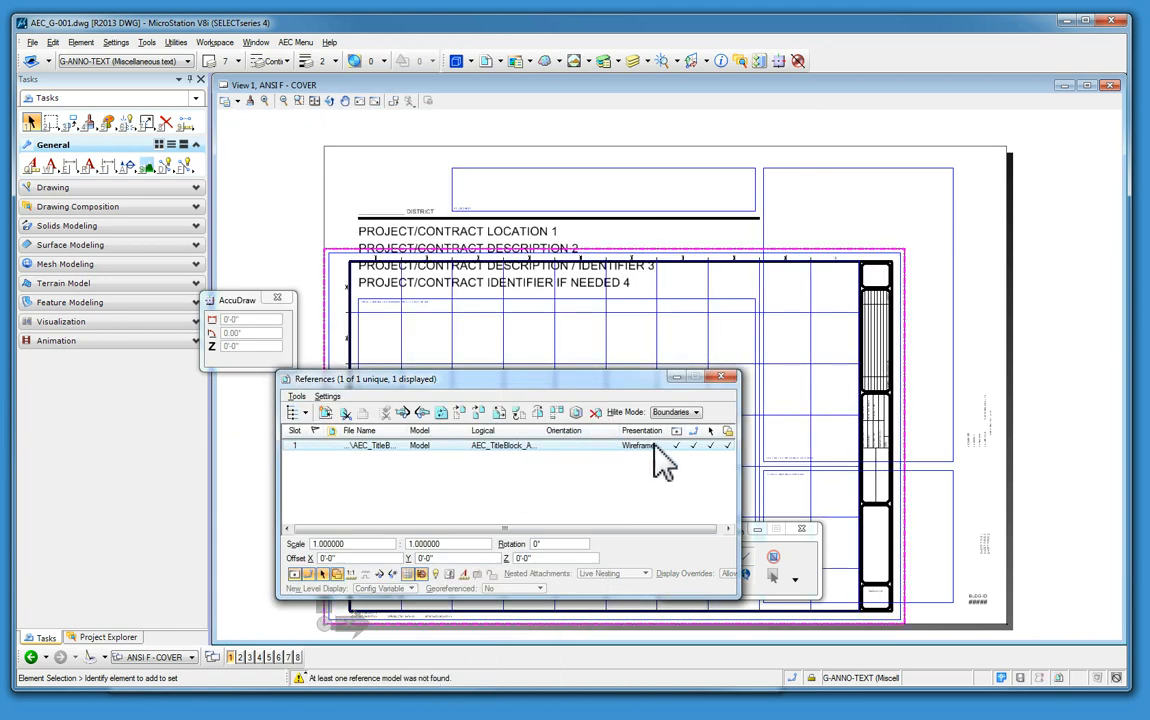
Close the References dialog and delete the Layout1, ANSI E - COVER and ANSI F - COVER models from AEC_G-001.dwg.
click(728, 376)
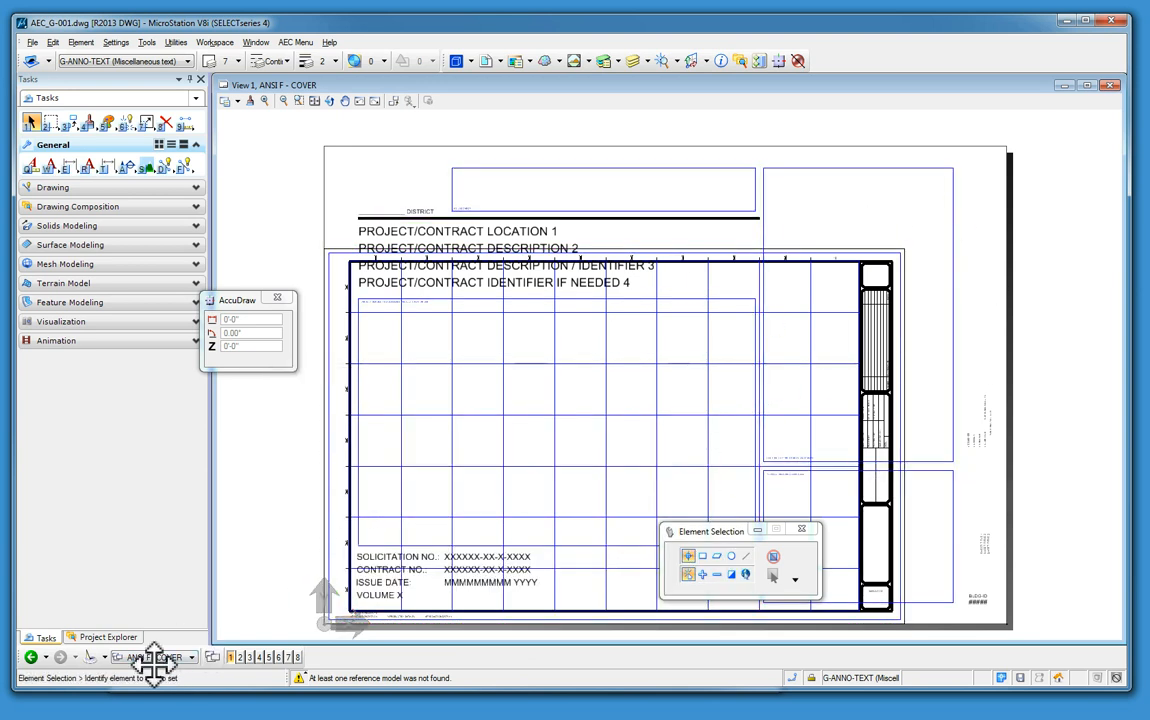
click(457, 60)
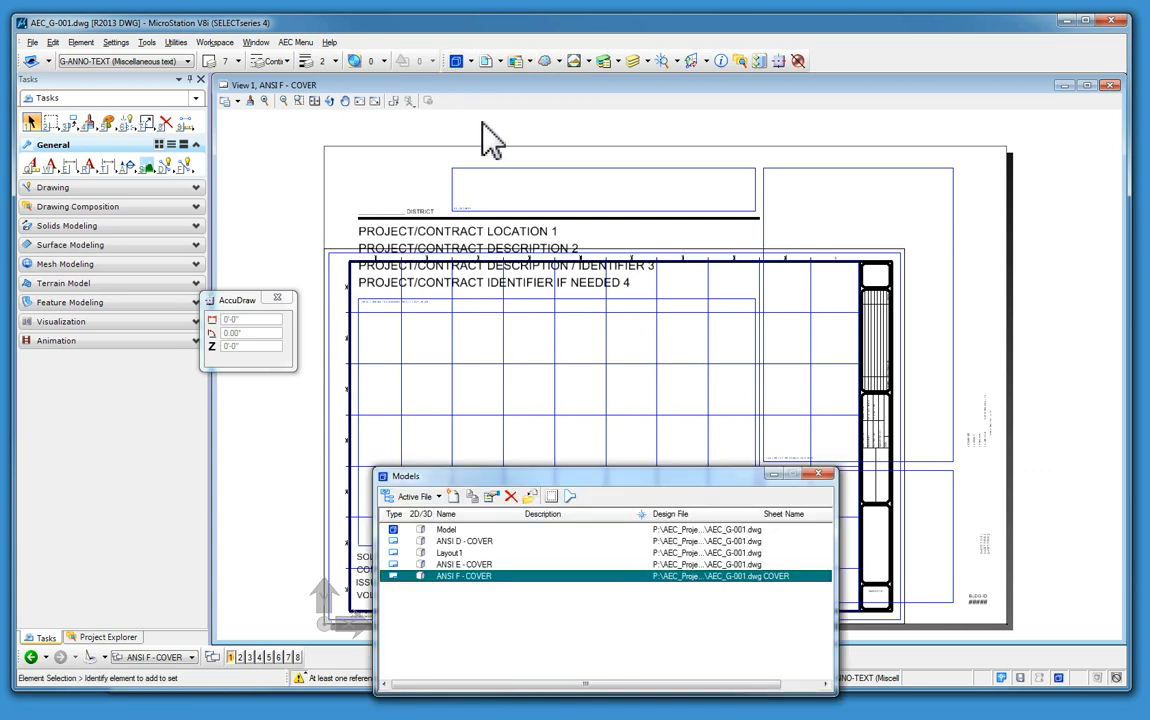
drag(500, 476, 468, 246)
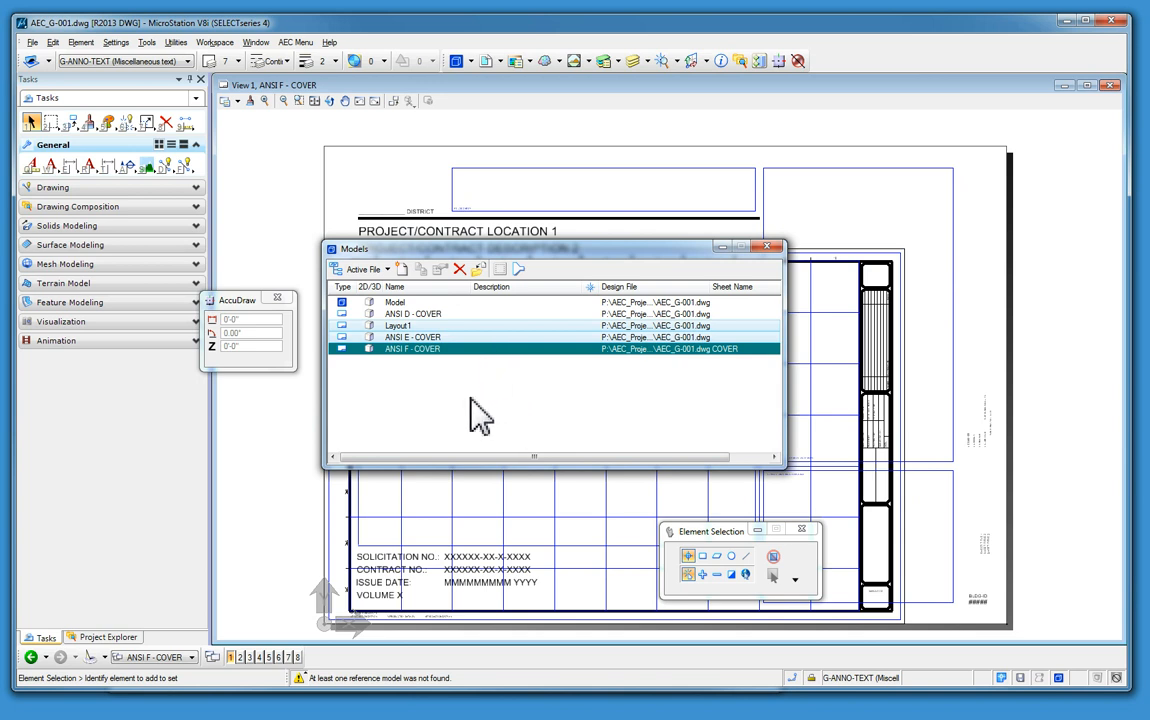
click(459, 270)
click(478, 593)
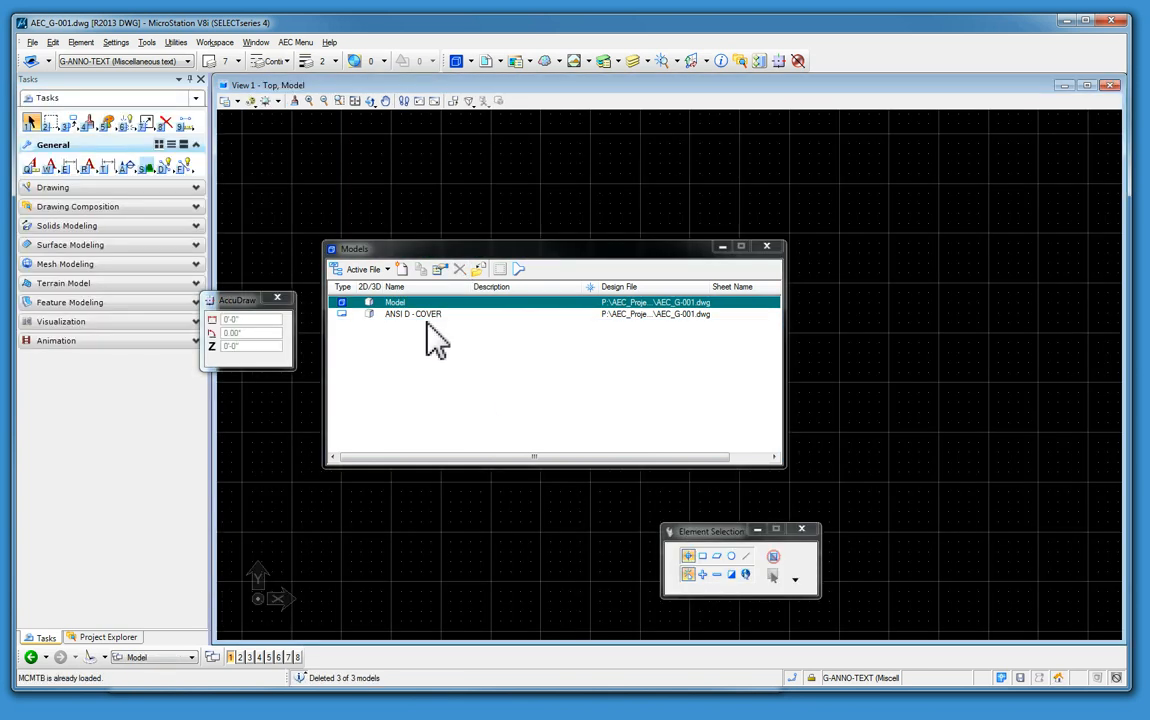
Make ANSI D - COVER the active model and close the Models dialog.
click(421, 314)
double_click(396, 314)
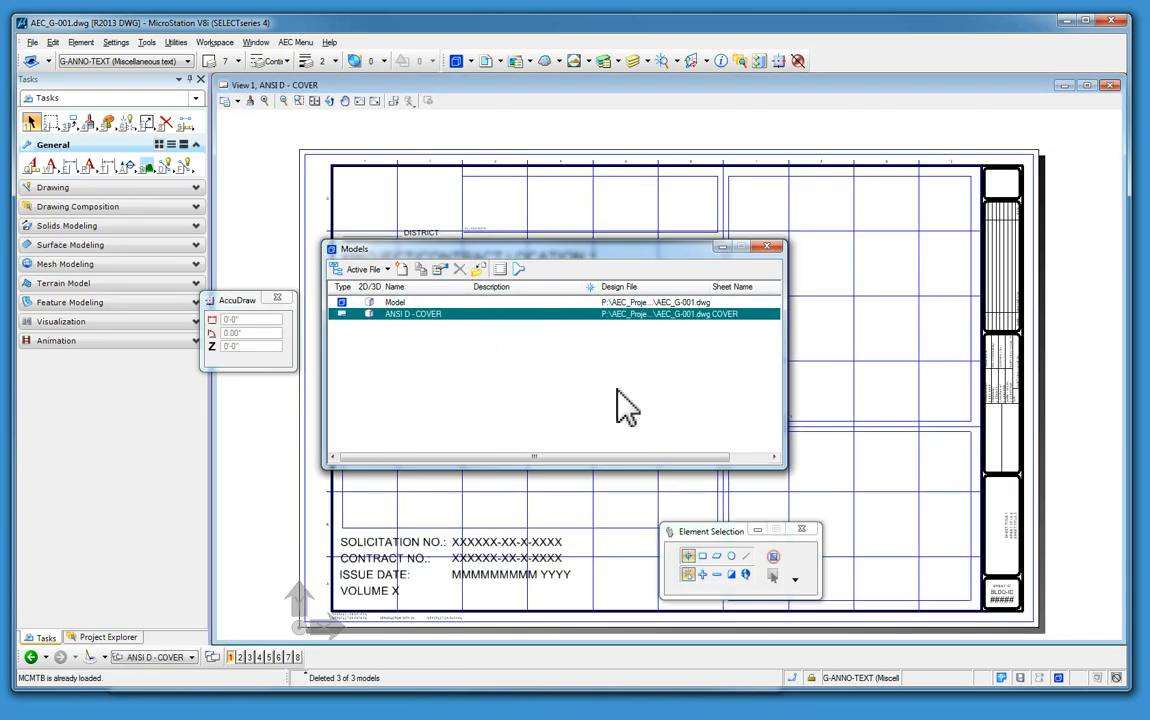
click(767, 246)
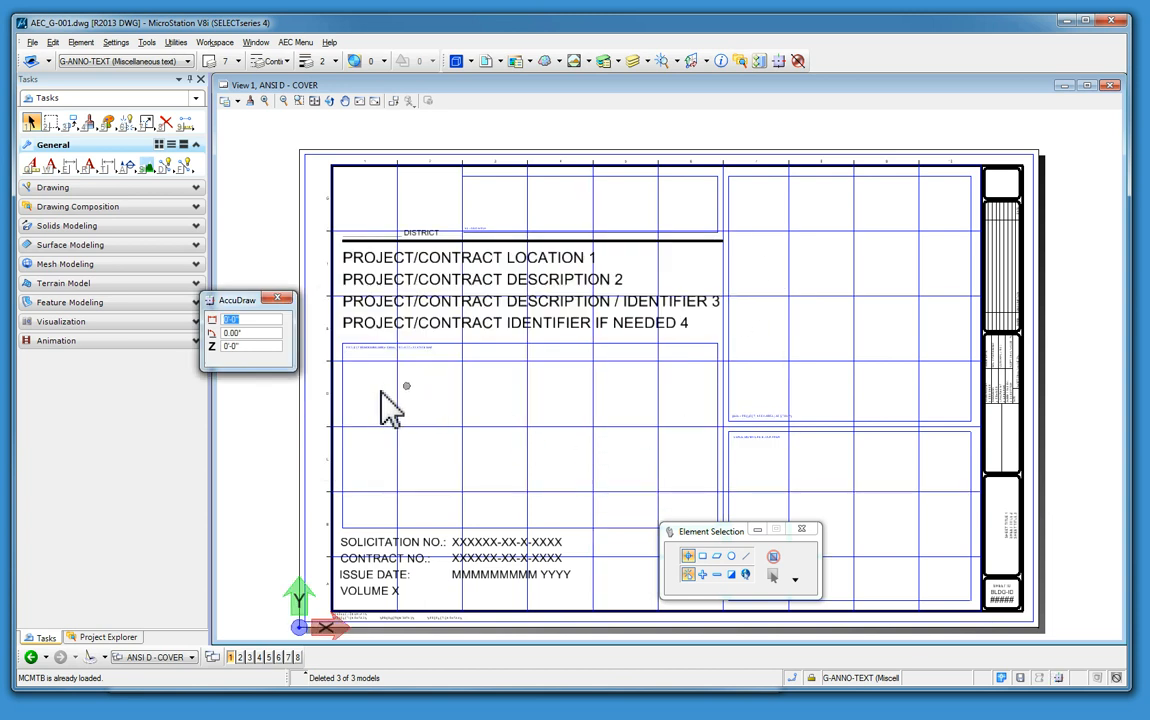
Browse the AEC_Common link set to the Cover Sheets cells under AEC_TitleBlock and widen Project Explorer to read their full names.
click(108, 637)
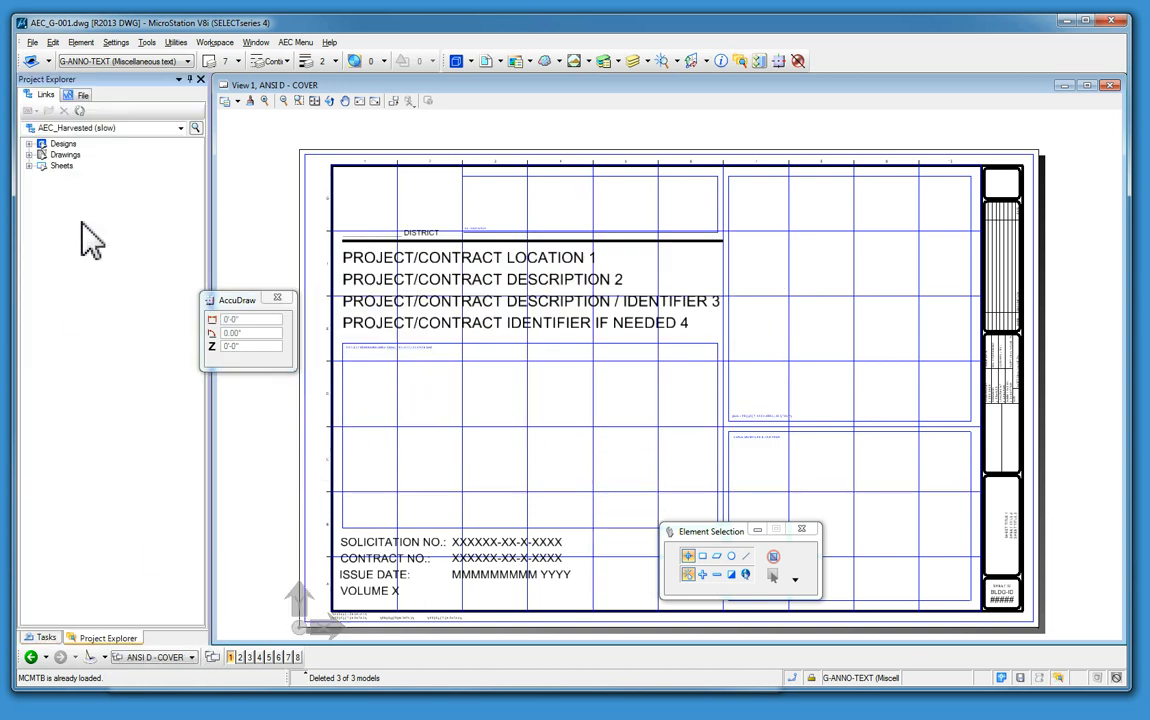
click(104, 128)
click(92, 154)
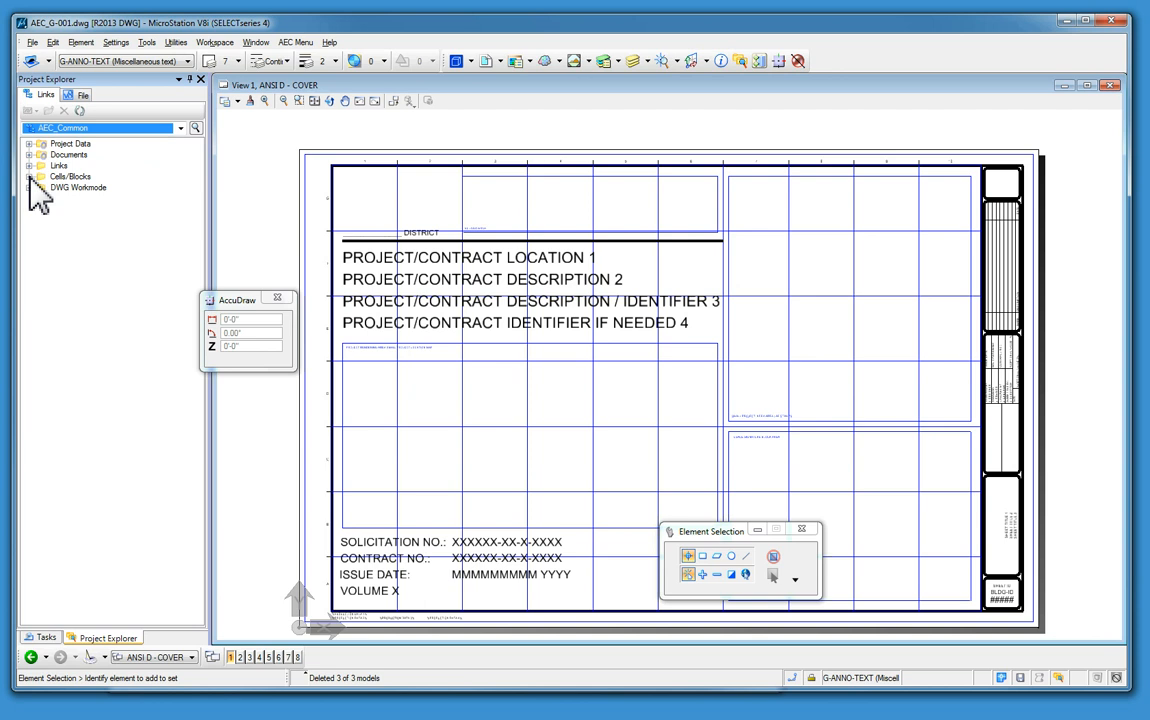
click(29, 177)
click(42, 198)
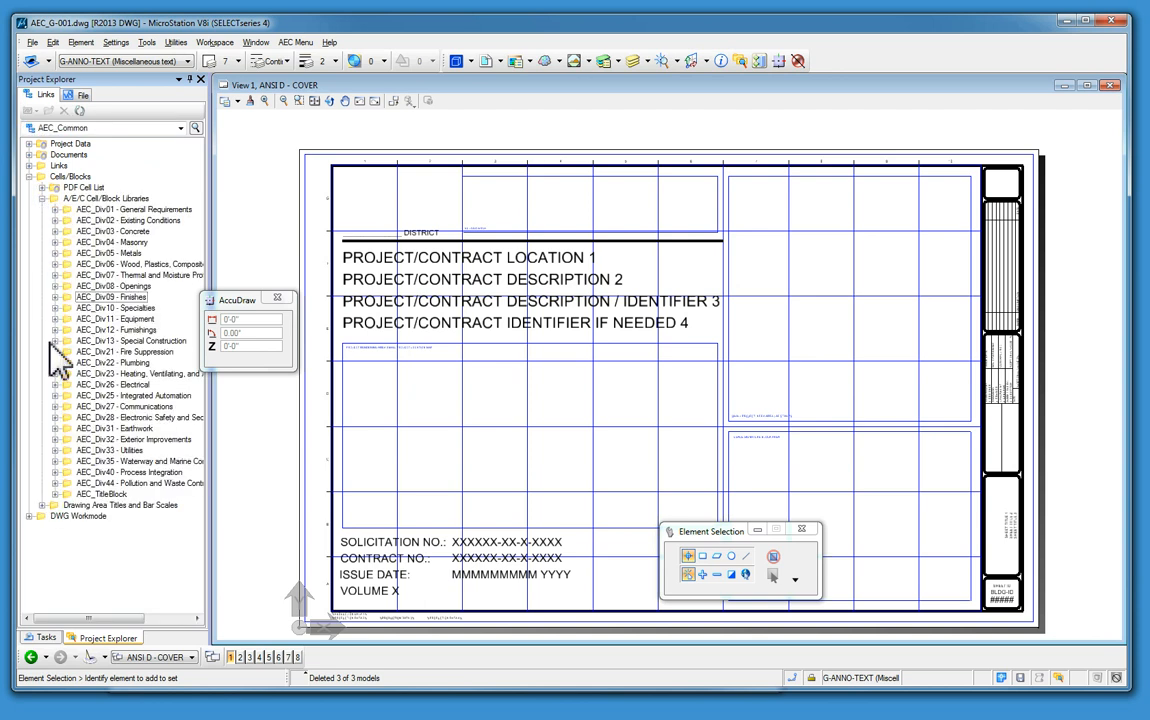
click(55, 494)
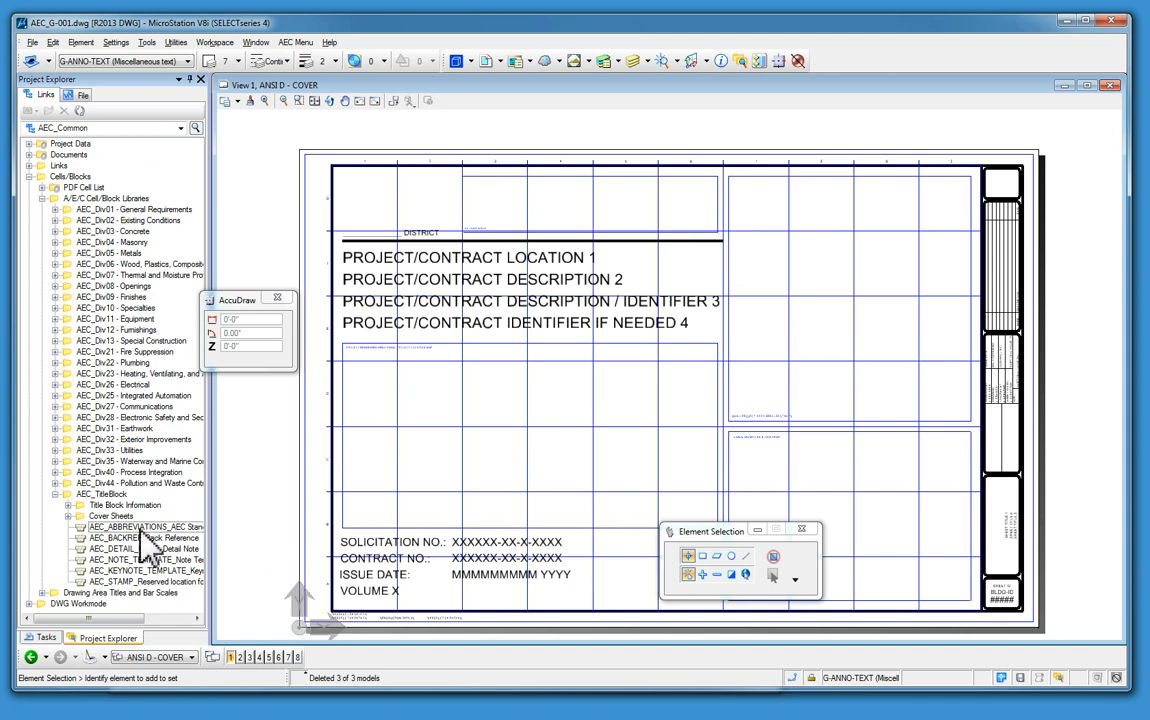
click(67, 505)
click(67, 505)
click(68, 516)
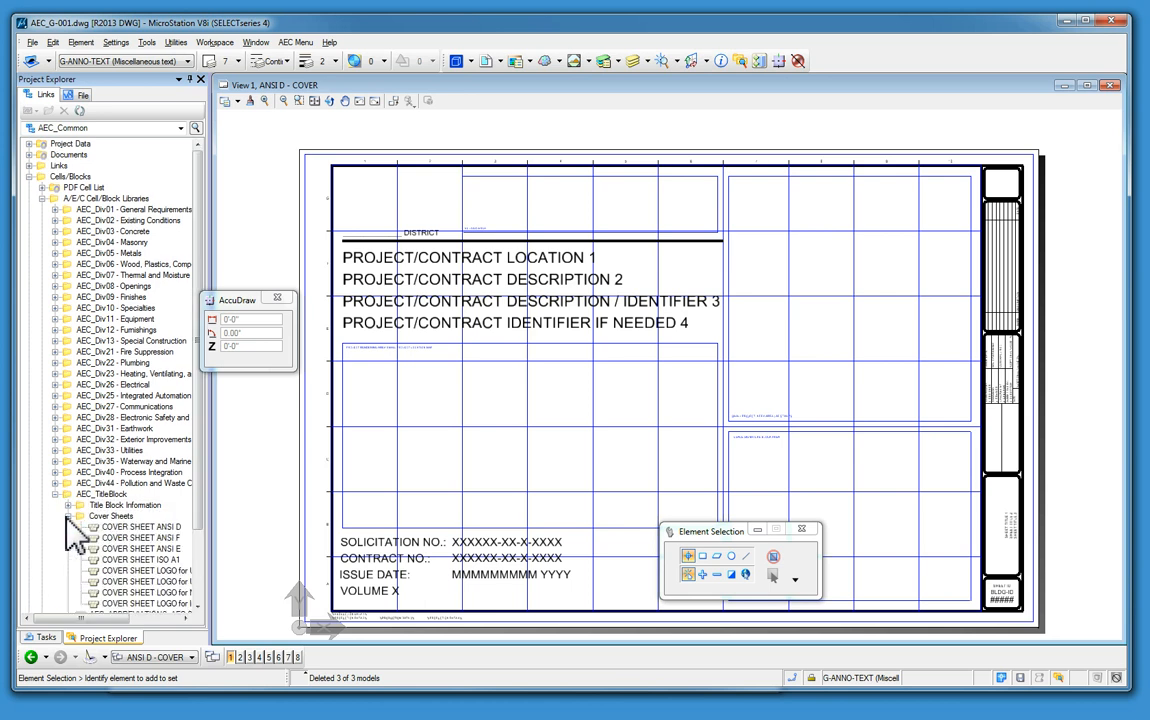
drag(213, 581, 257, 590)
click(210, 572)
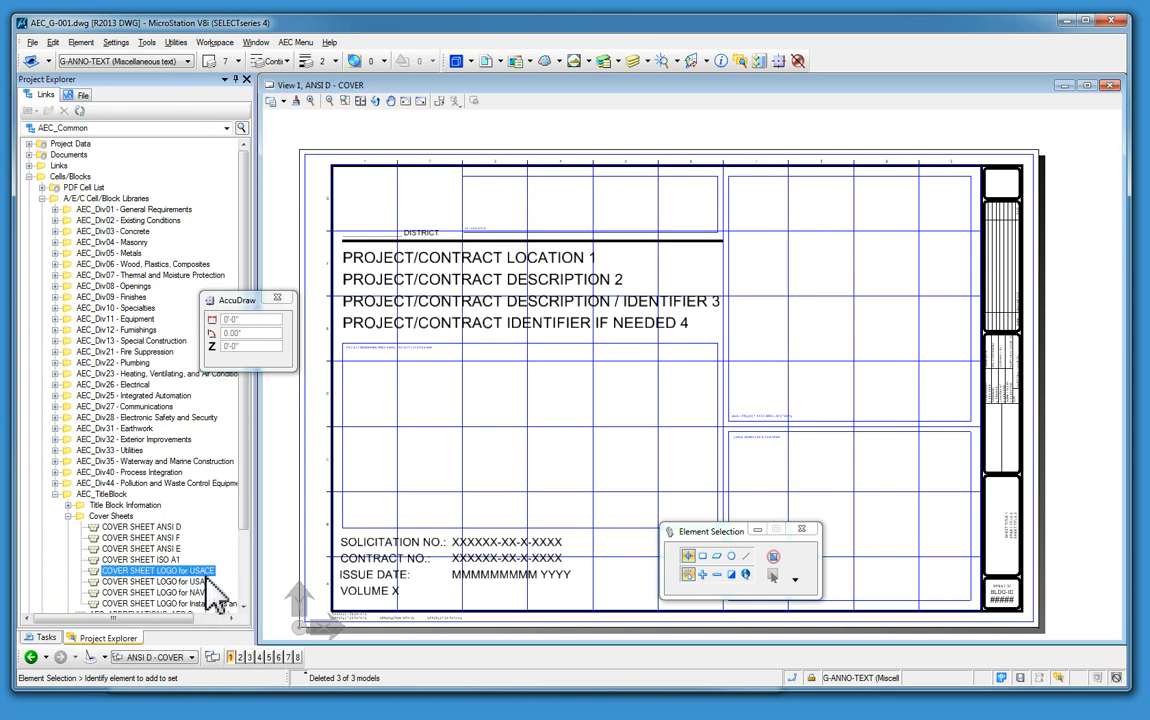
Place the COVER SHEET LOGO for USACE cell at the sheet's upper-left corner with True Scale enabled.
double_click(128, 572)
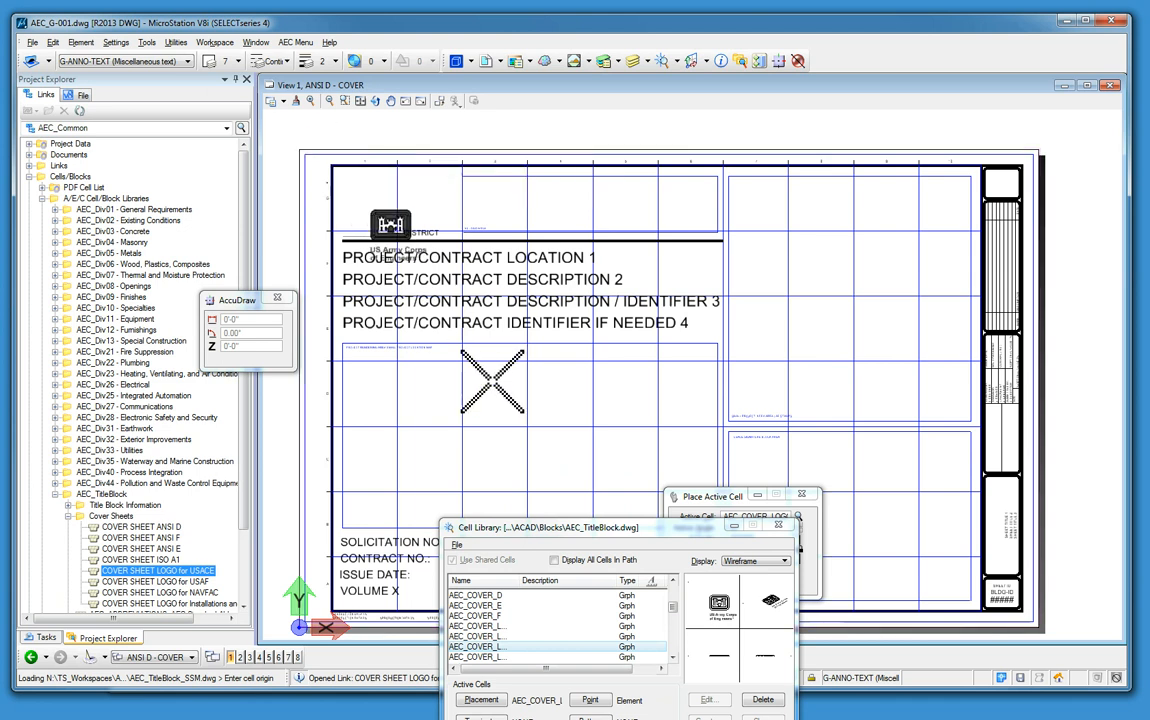
drag(575, 529, 322, 520)
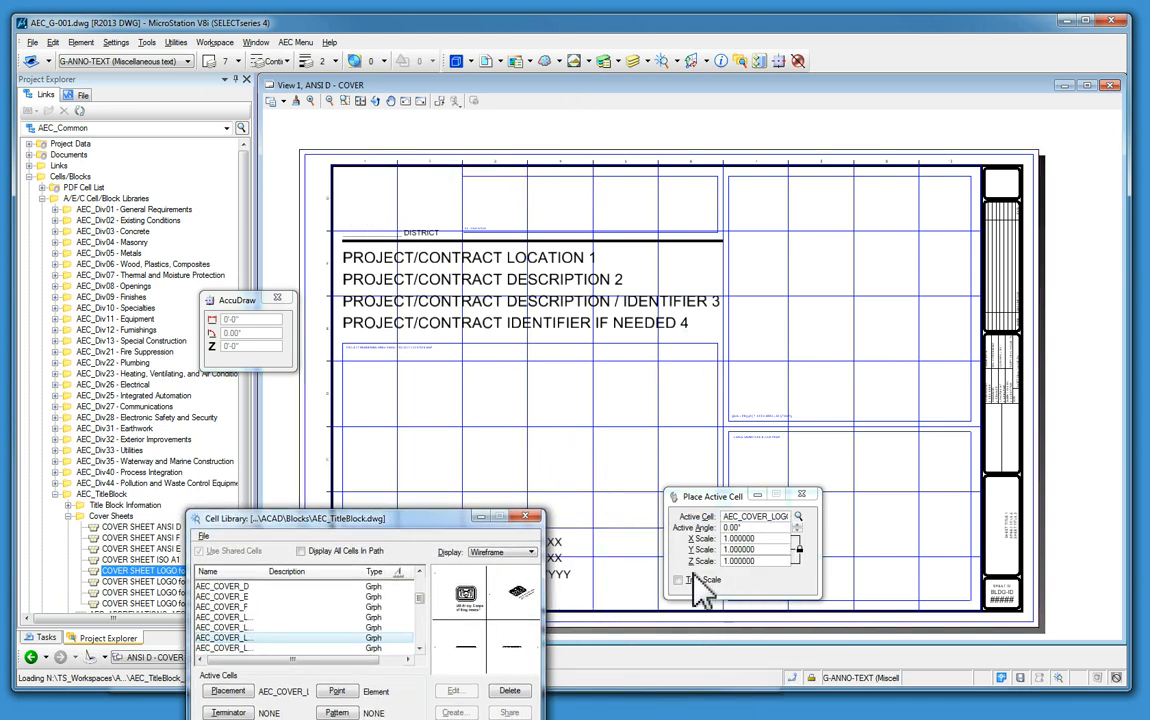
click(679, 580)
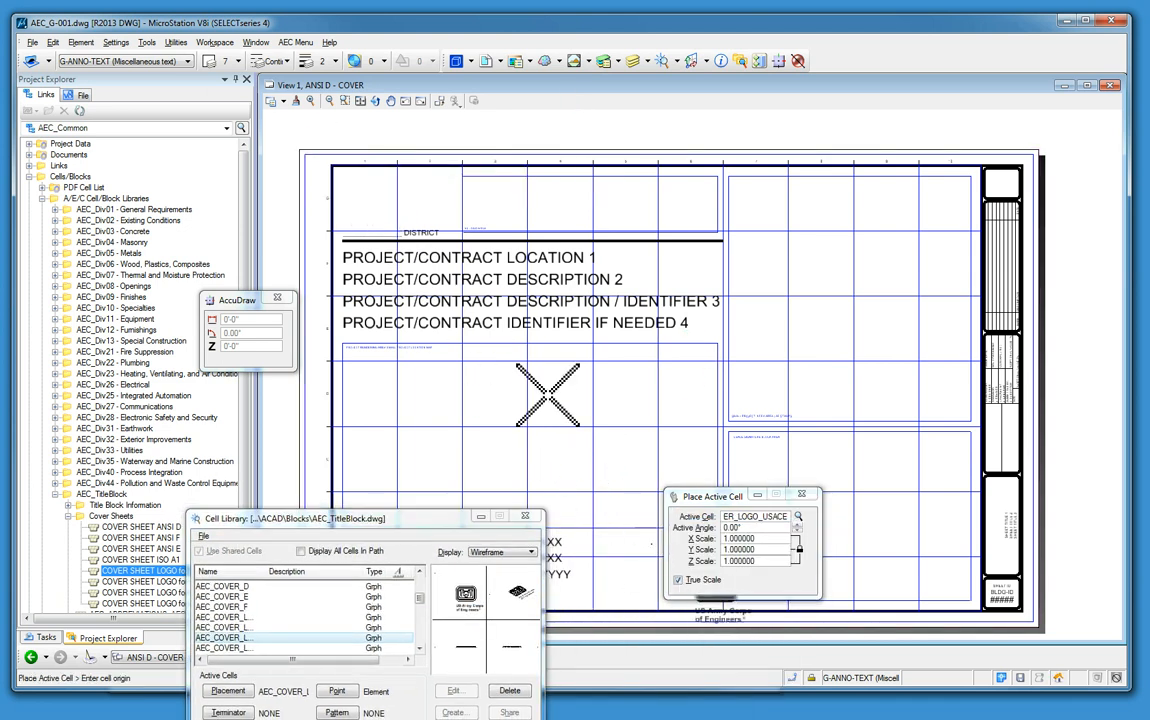
click(296, 148)
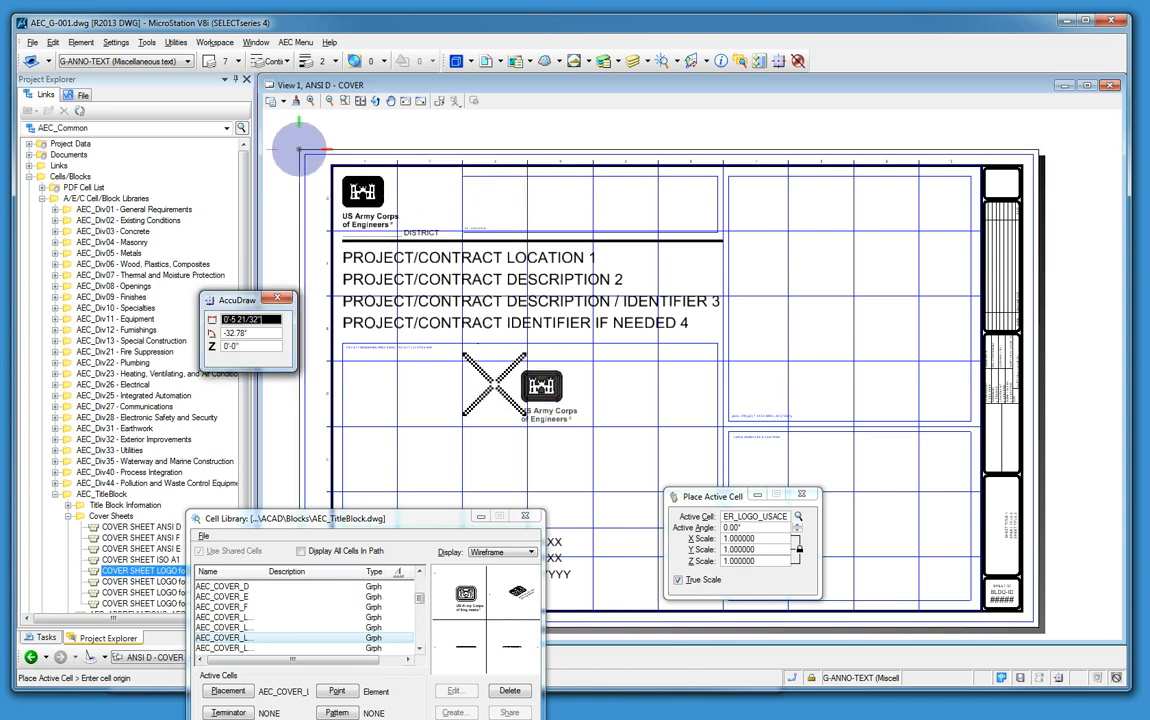
key(Escape)
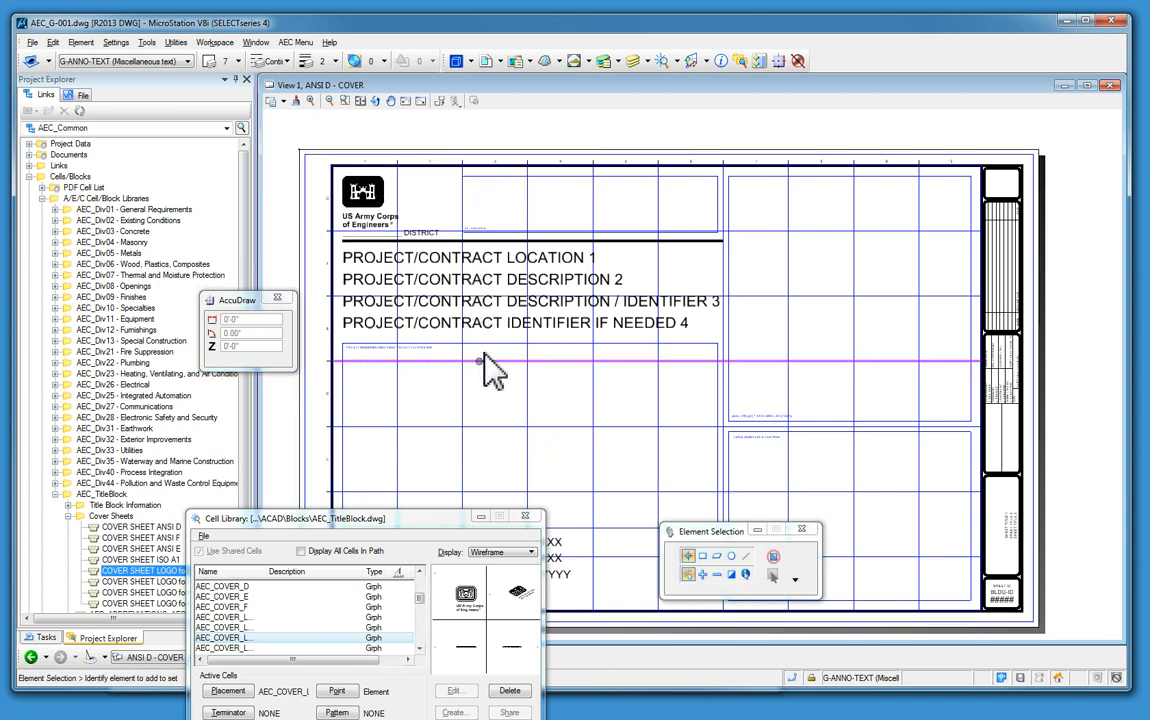
Review the editable tags of the cover sheet's project text and cancel without editing them.
click(440, 285)
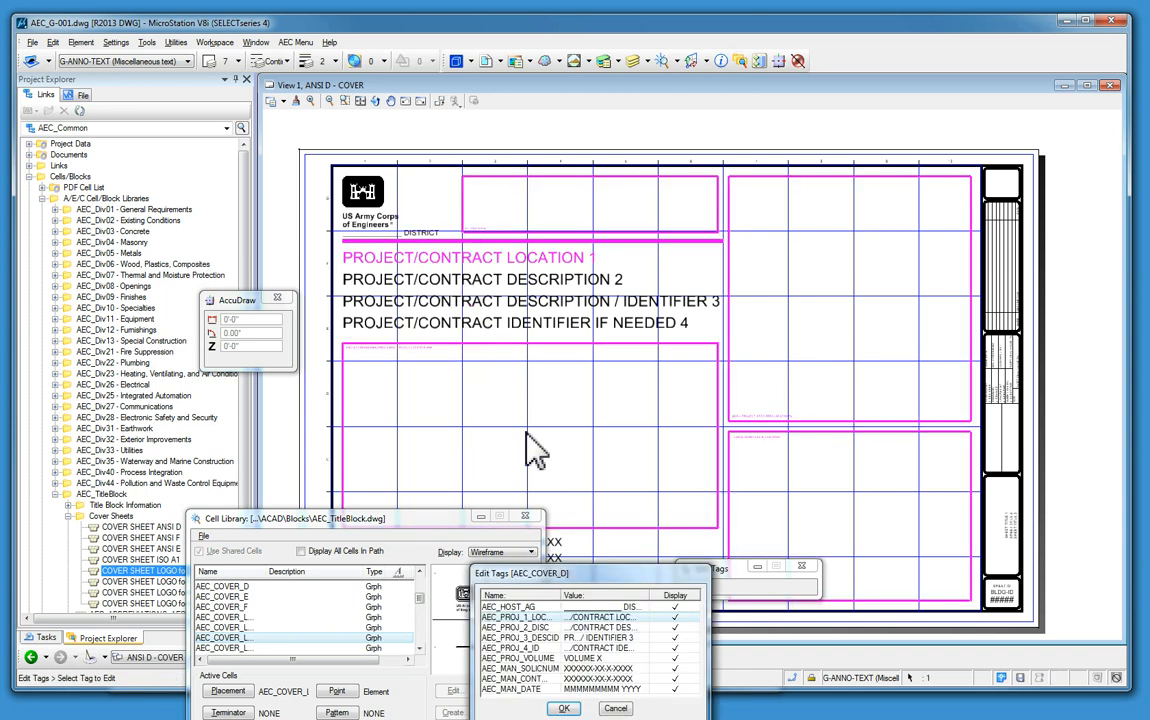
click(626, 708)
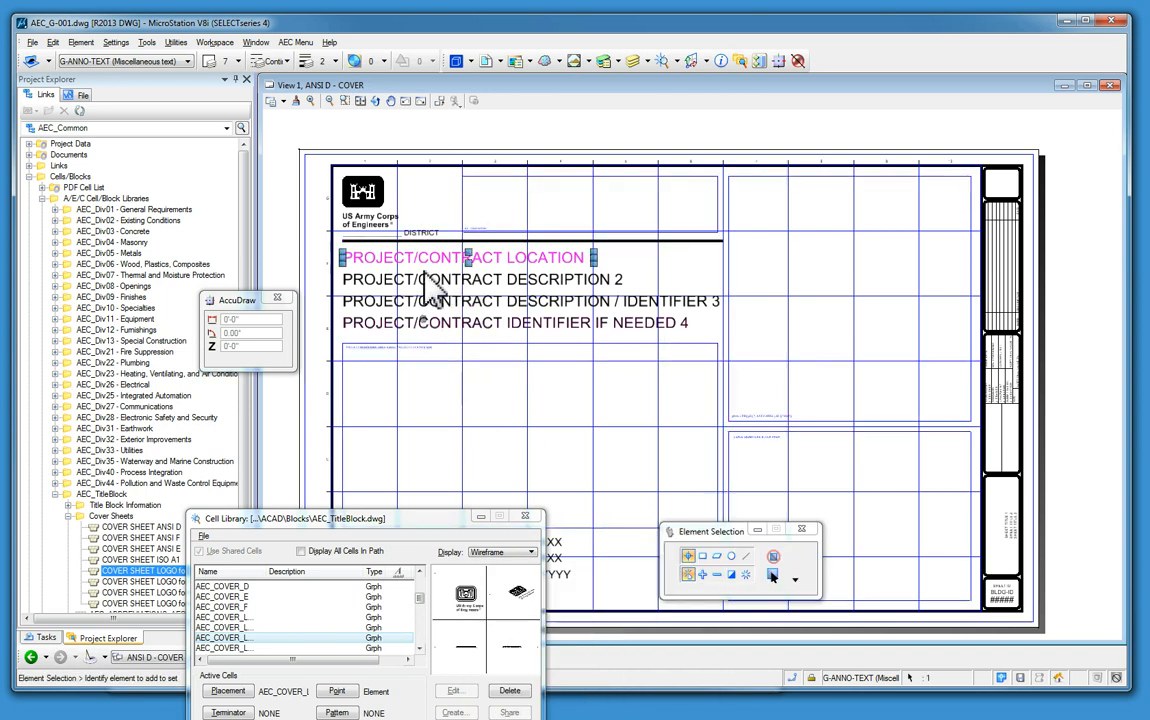
click(431, 386)
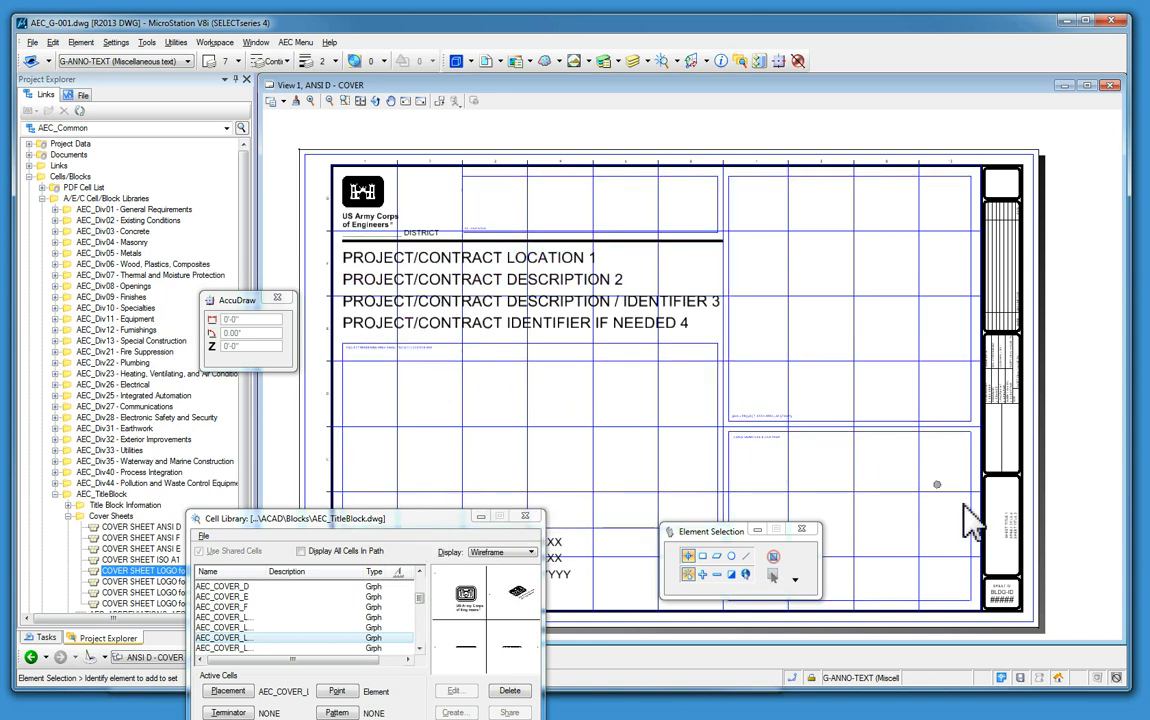
Activate the AEC_TitleBlock_ANSI_D reference for in-place editing and move the Cell Library window clear of the cell links.
right_click(997, 540)
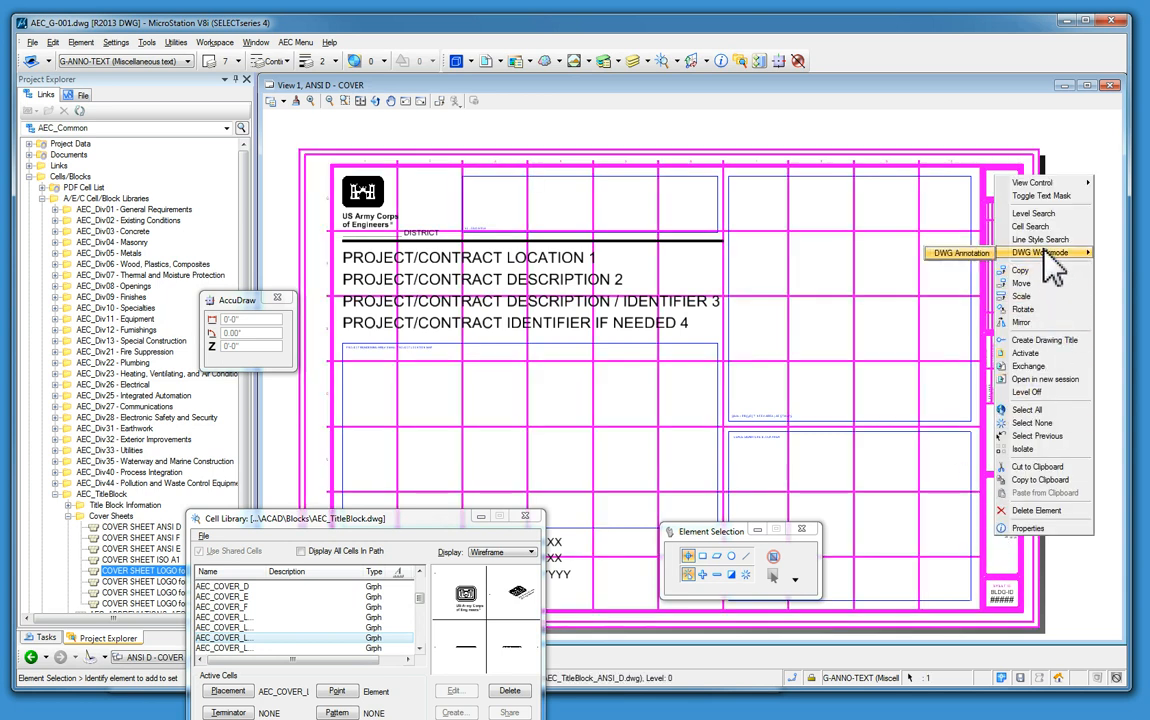
click(1058, 357)
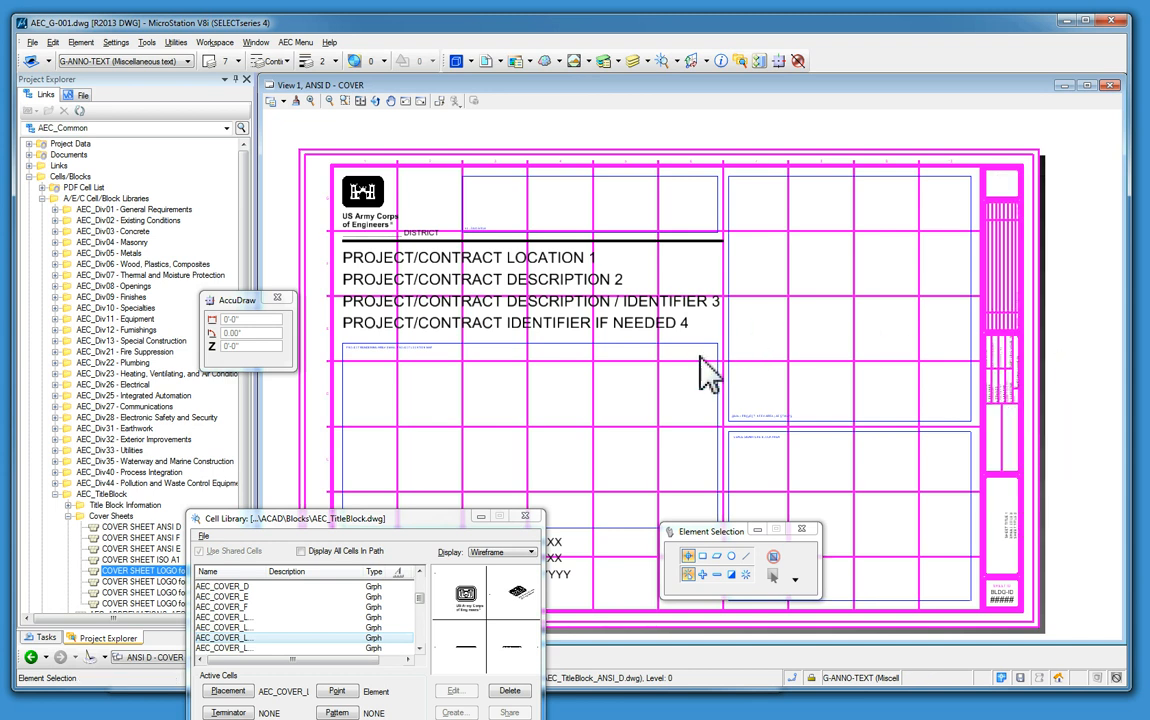
drag(310, 519, 405, 384)
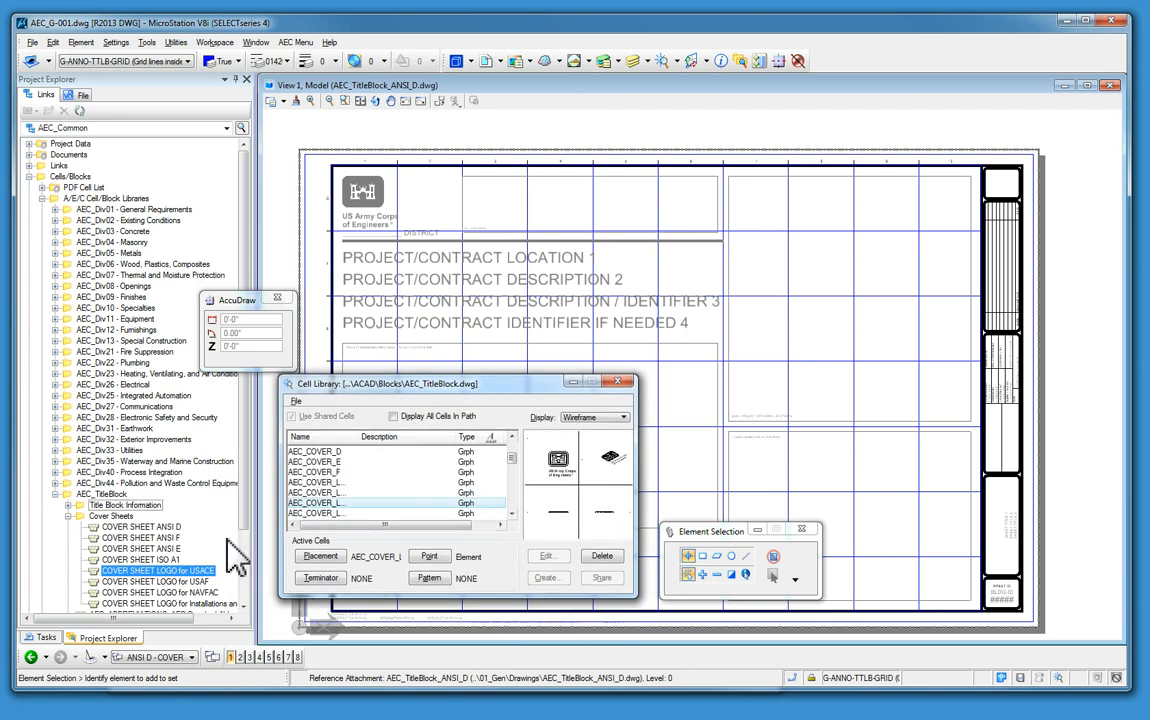
Place the PROJECT DATA for ANSI D, E, F & ISO A1 cell at the sheet's lower-right corner on the G-ANNO-TEXT (Miscellaneous symbols) level.
click(68, 505)
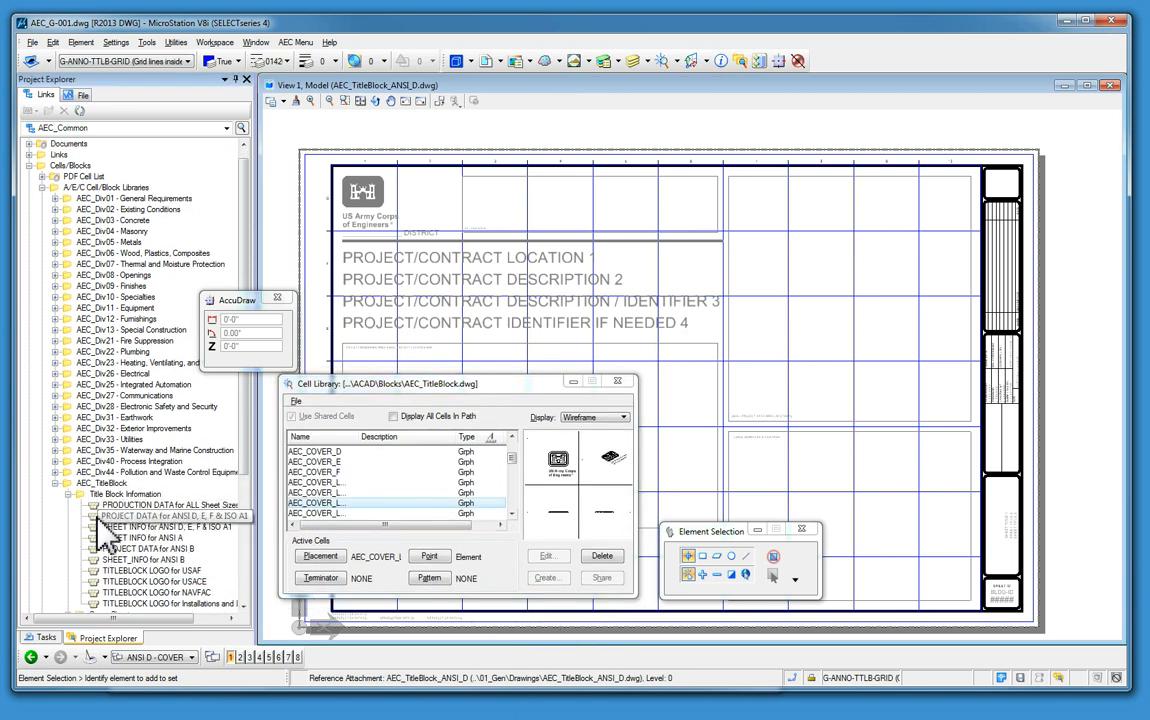
click(100, 516)
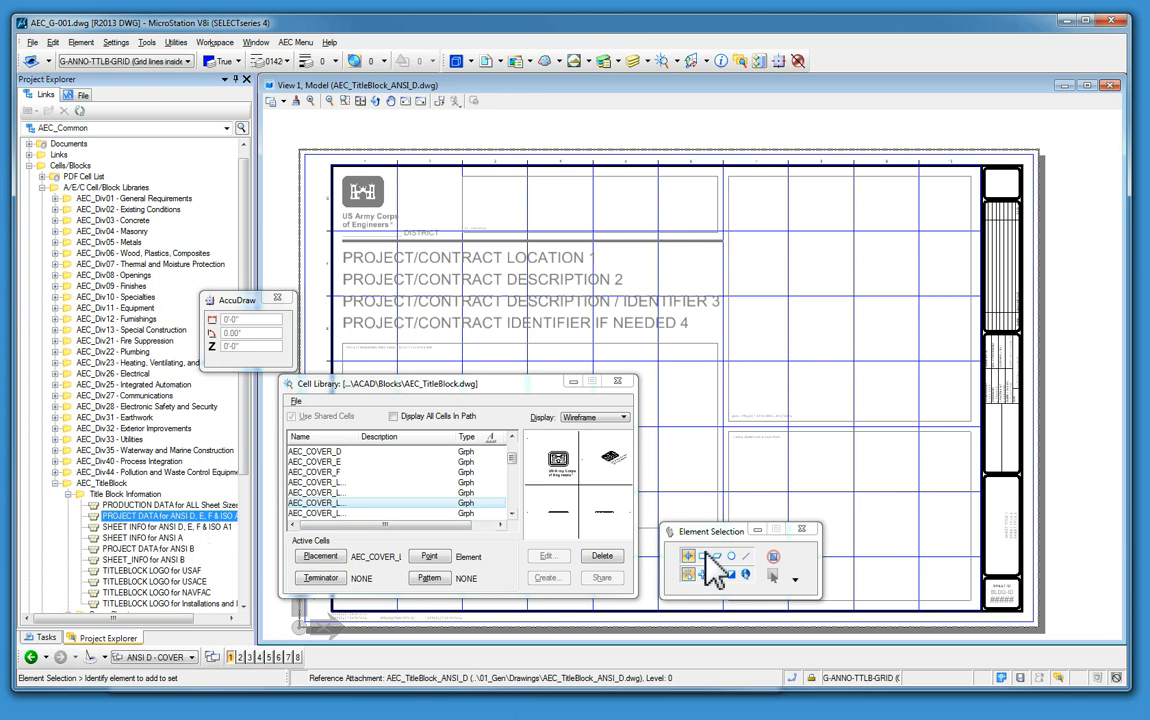
double_click(157, 510)
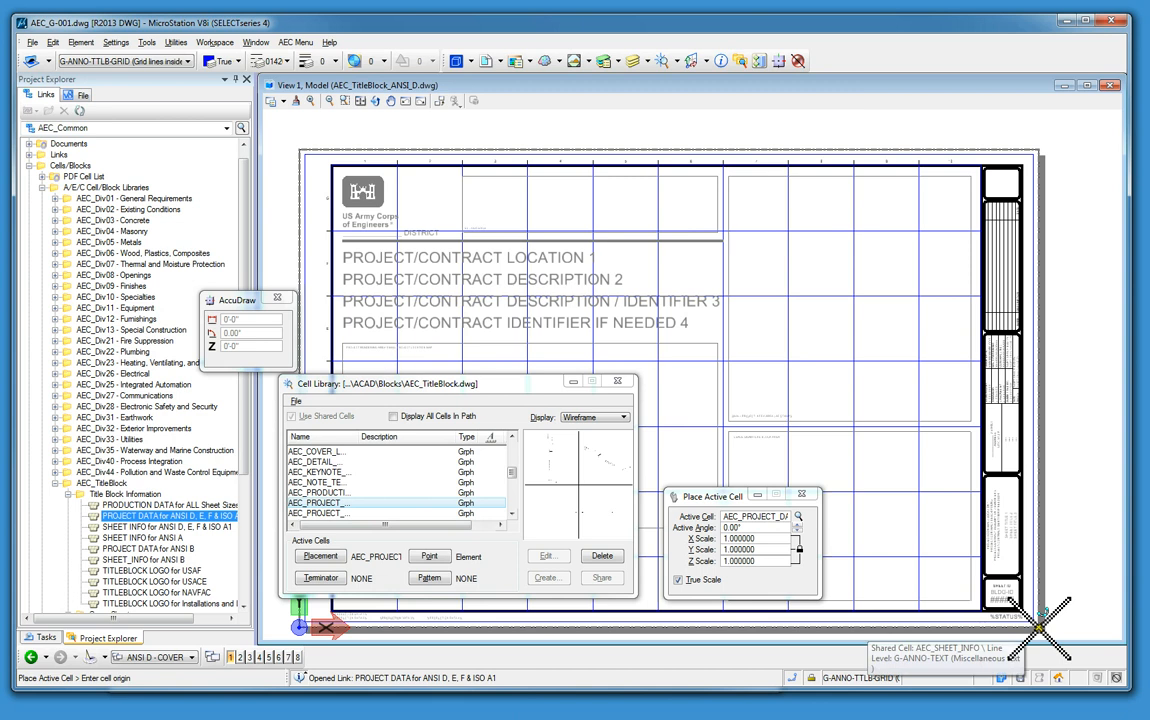
click(150, 61)
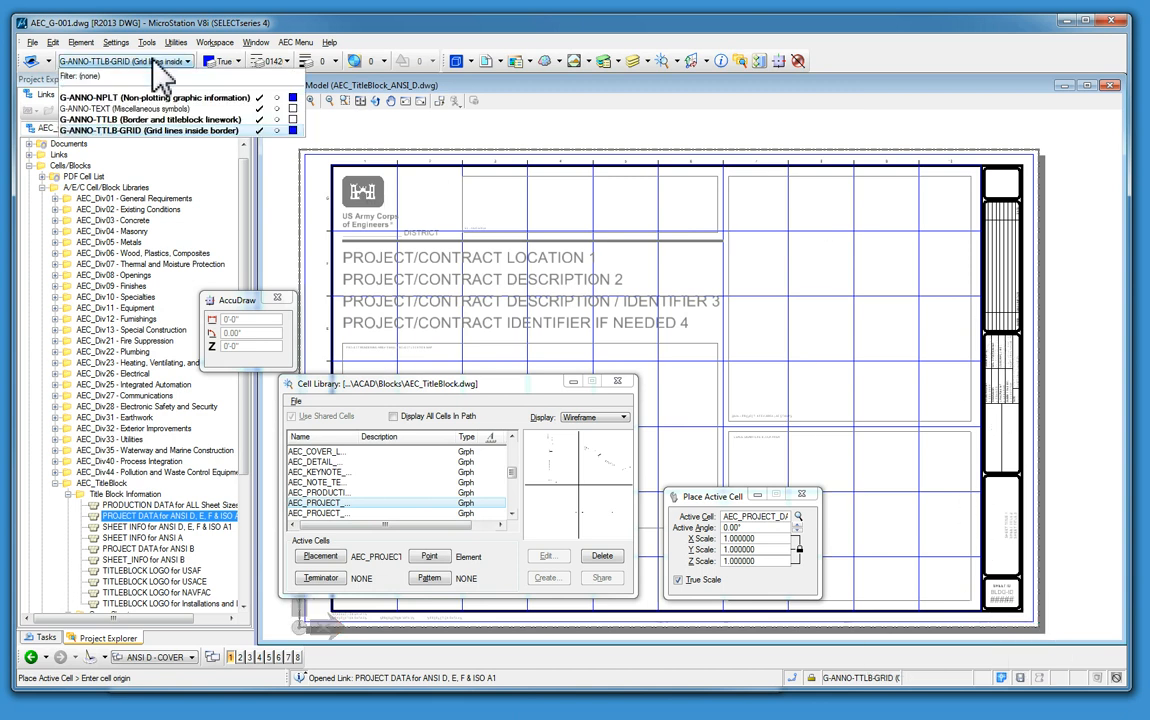
click(128, 108)
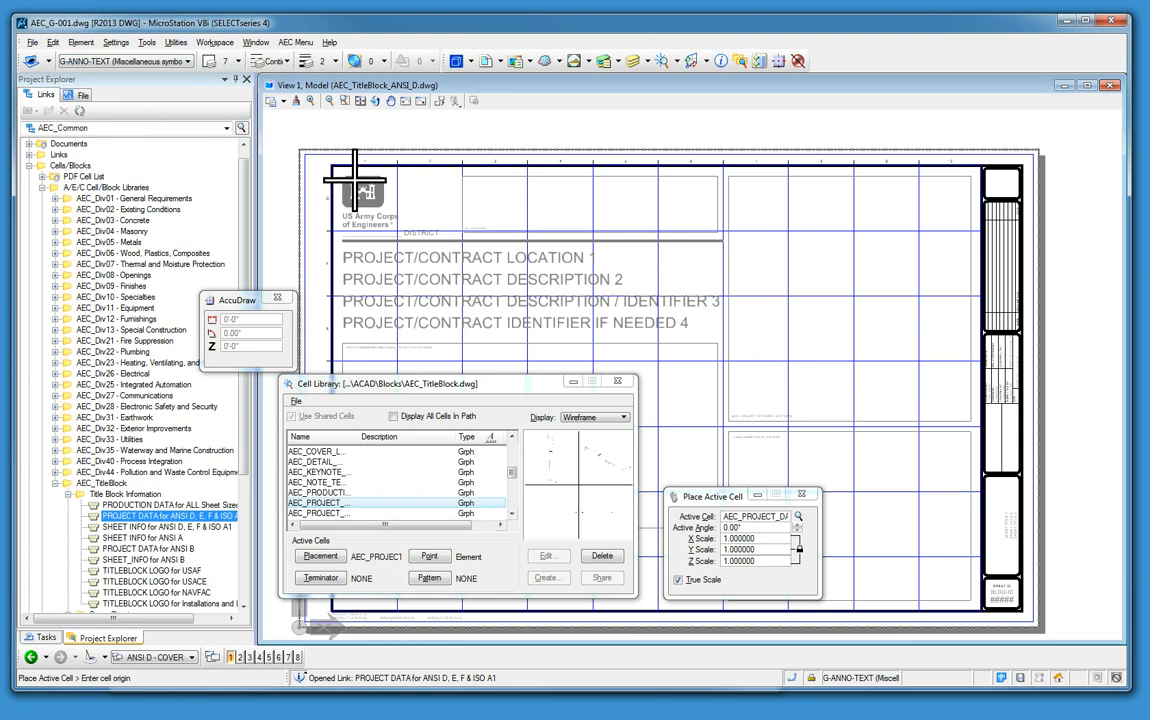
click(1040, 616)
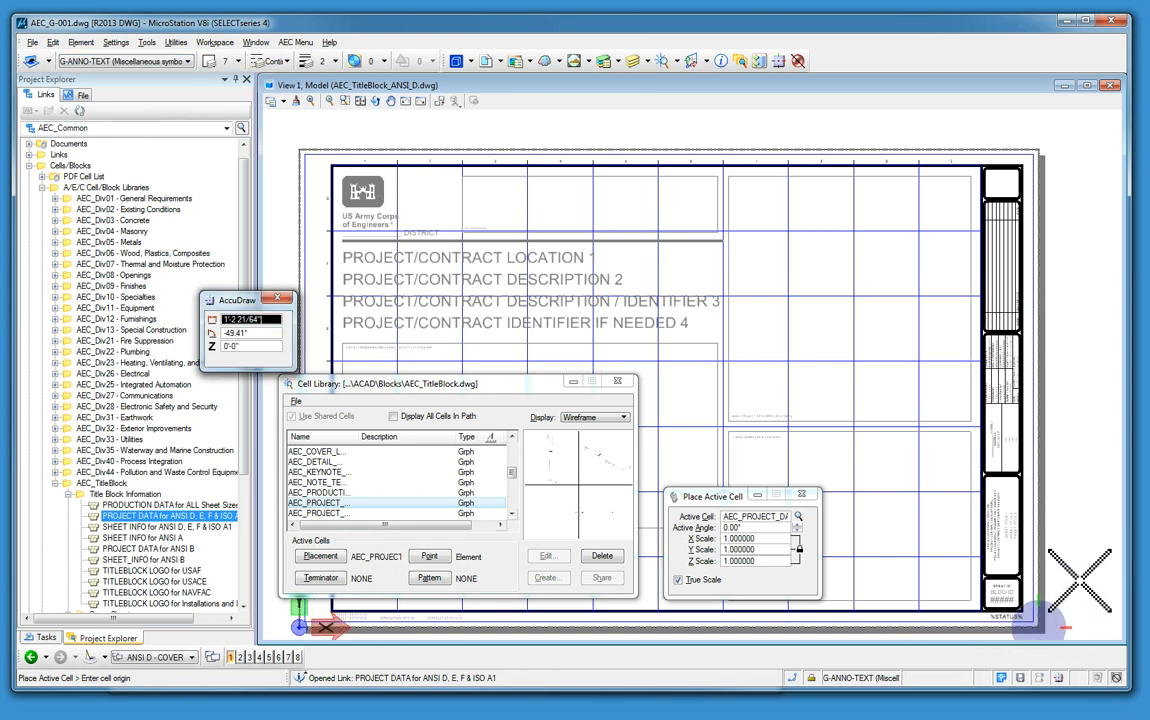
key(Escape)
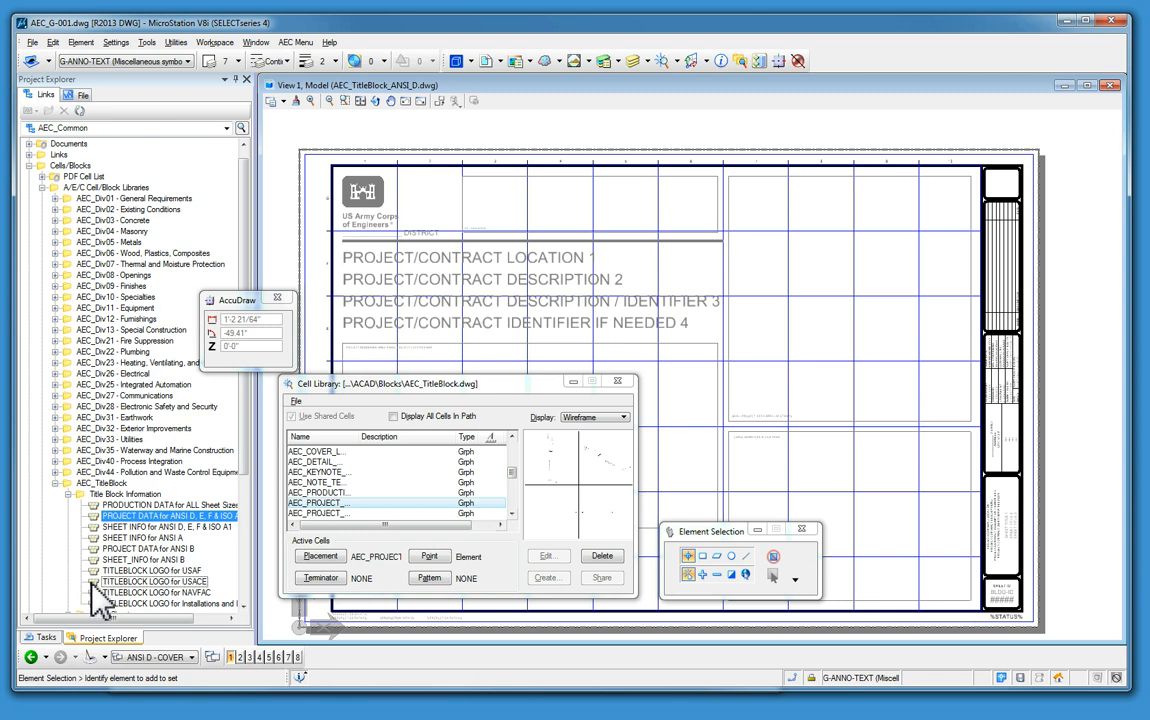
Place the TITLEBLOCK LOGO for USACE cell at the sheet's lower-right corner.
double_click(120, 582)
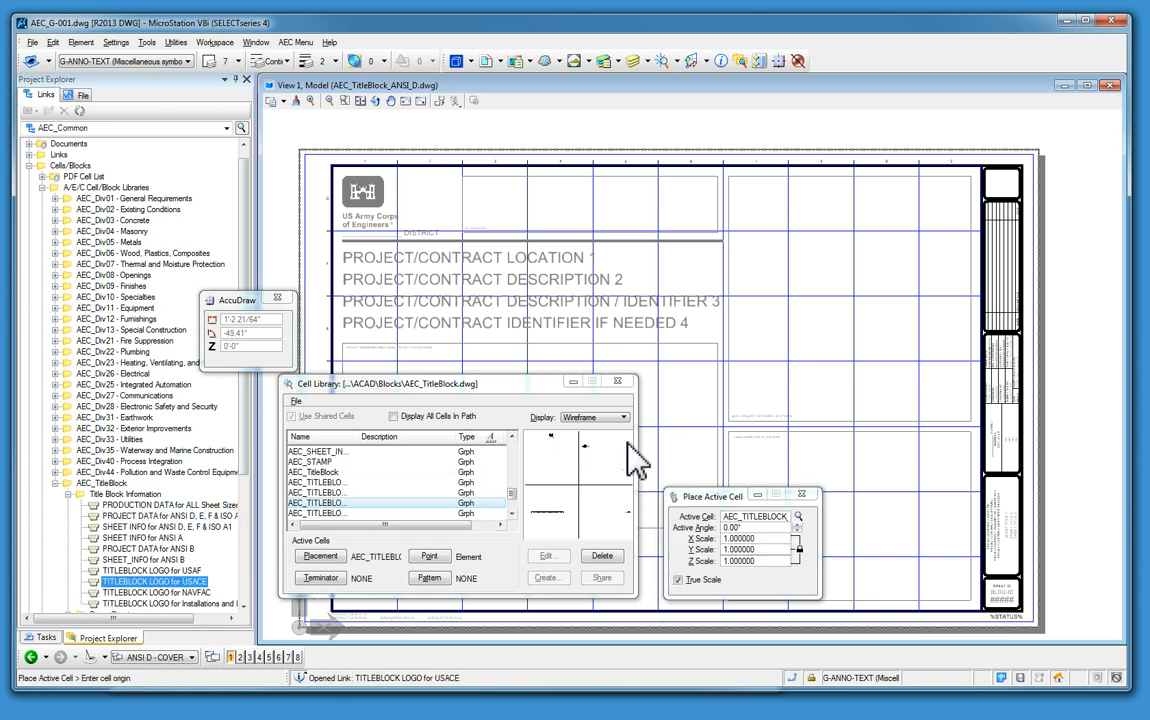
click(1039, 625)
right_click(746, 402)
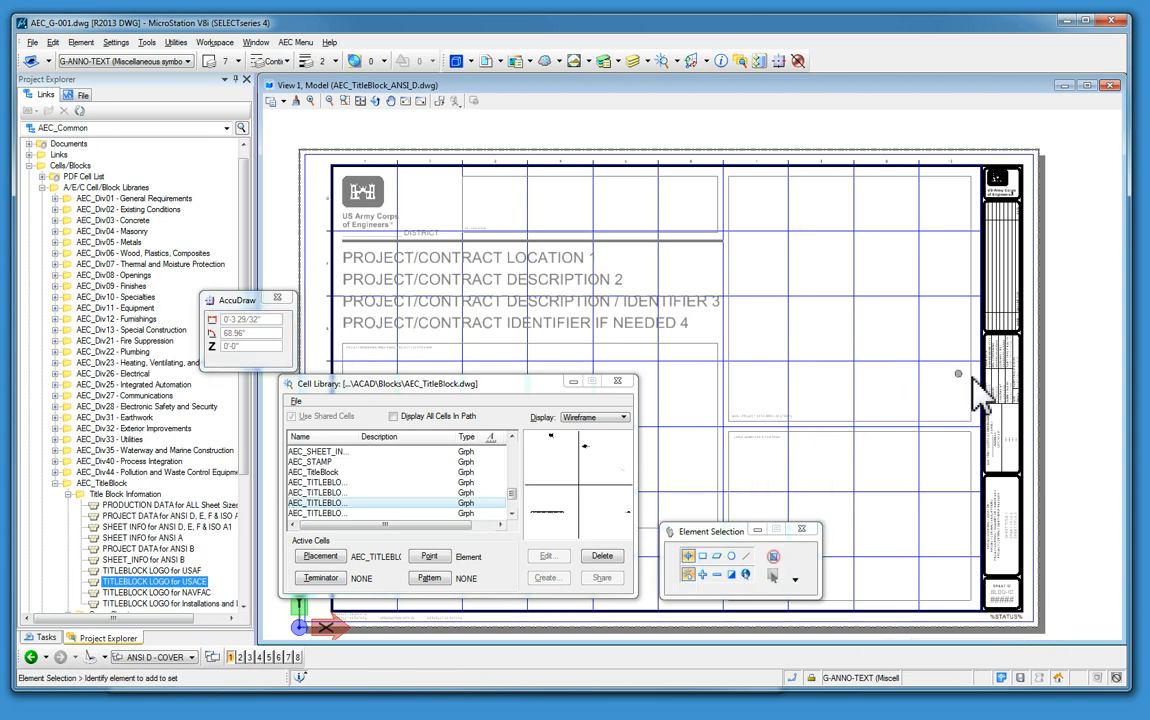
Review the project data tags of the title block, such as the host agency and address values, and cancel without changing them.
right_click(977, 394)
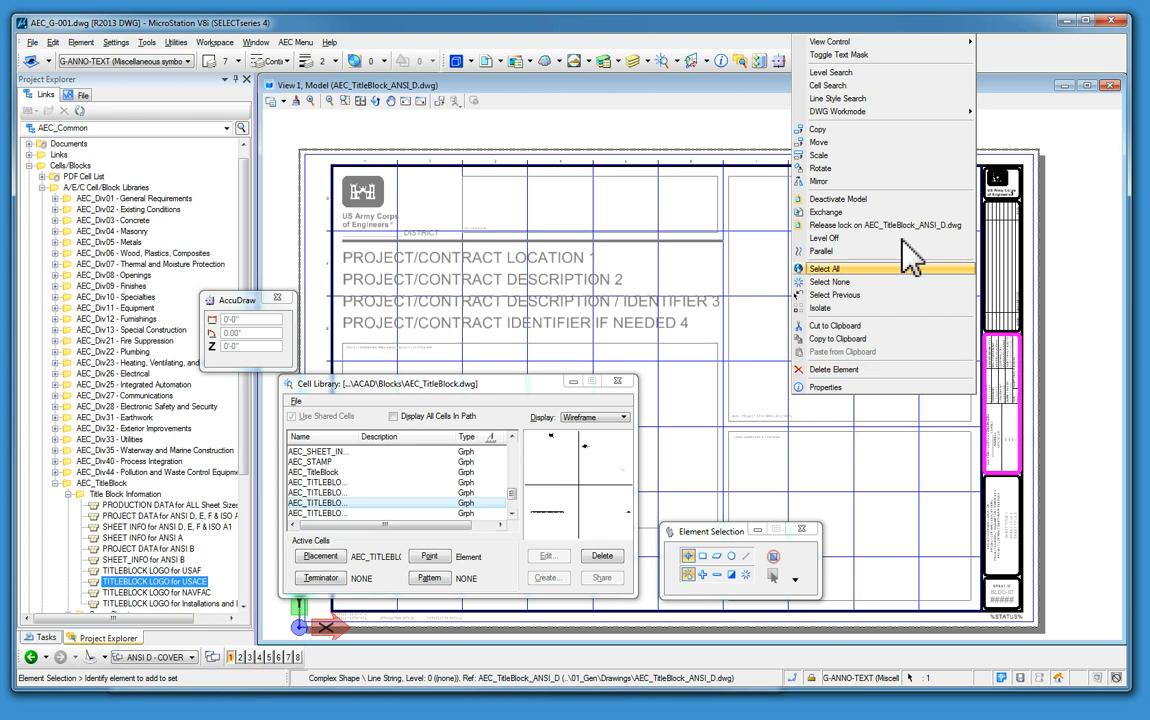
click(940, 465)
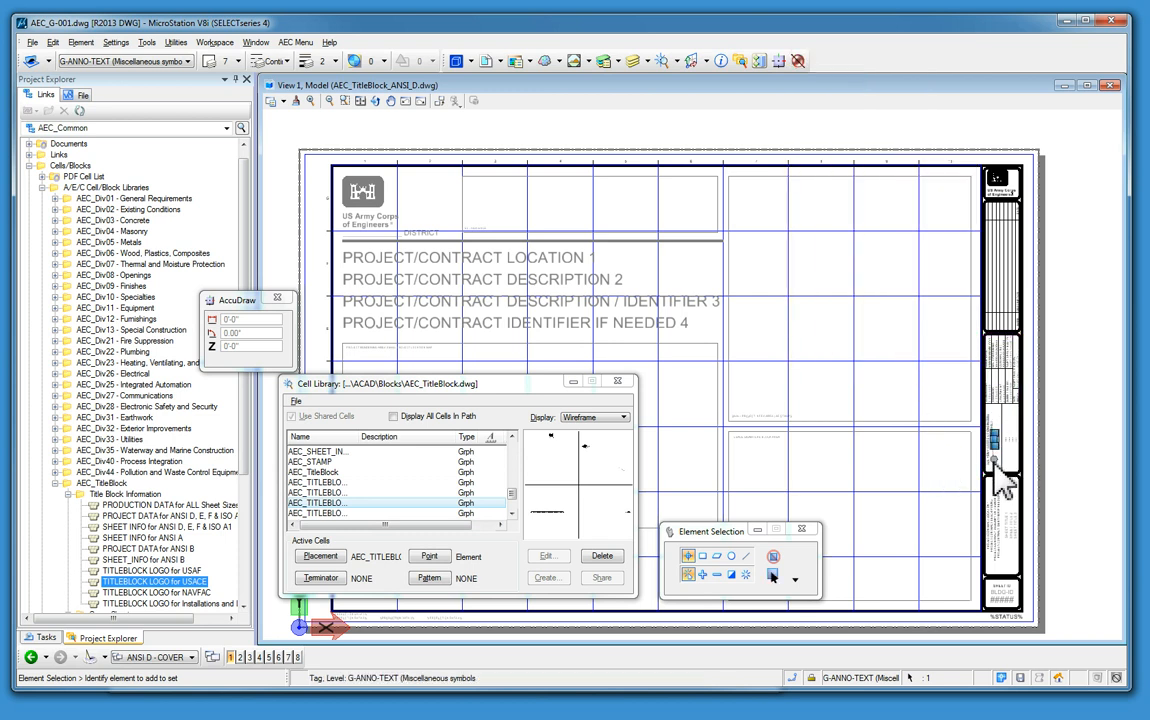
double_click(993, 459)
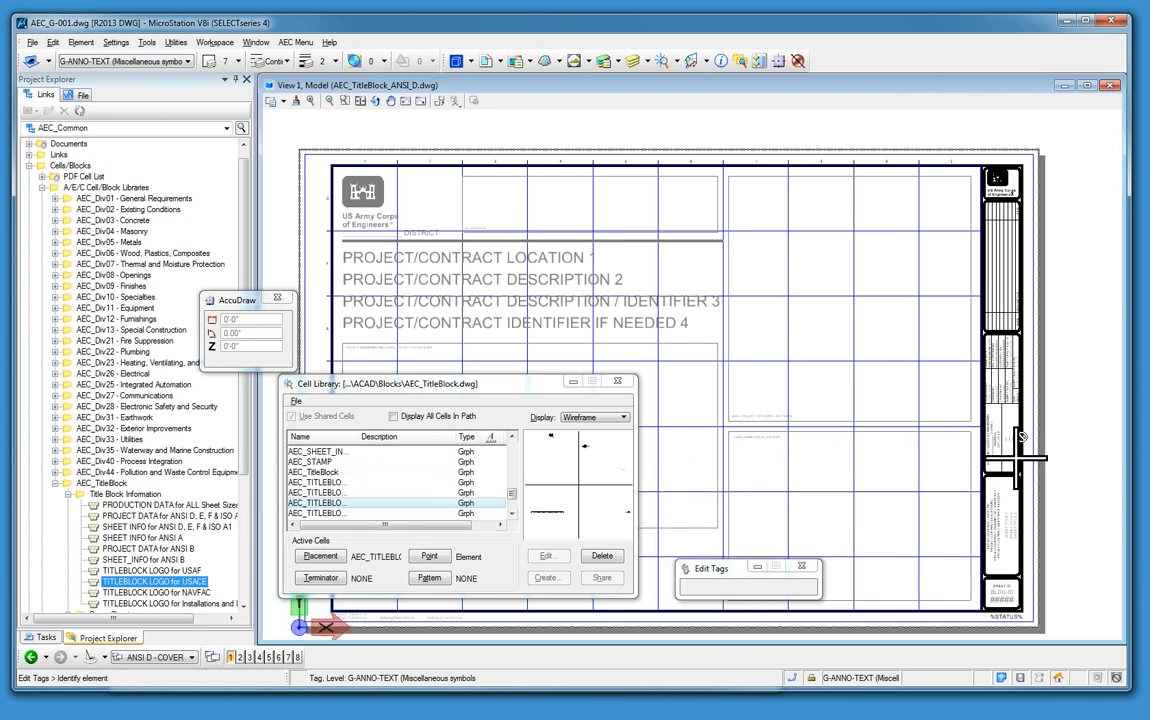
click(993, 455)
click(997, 475)
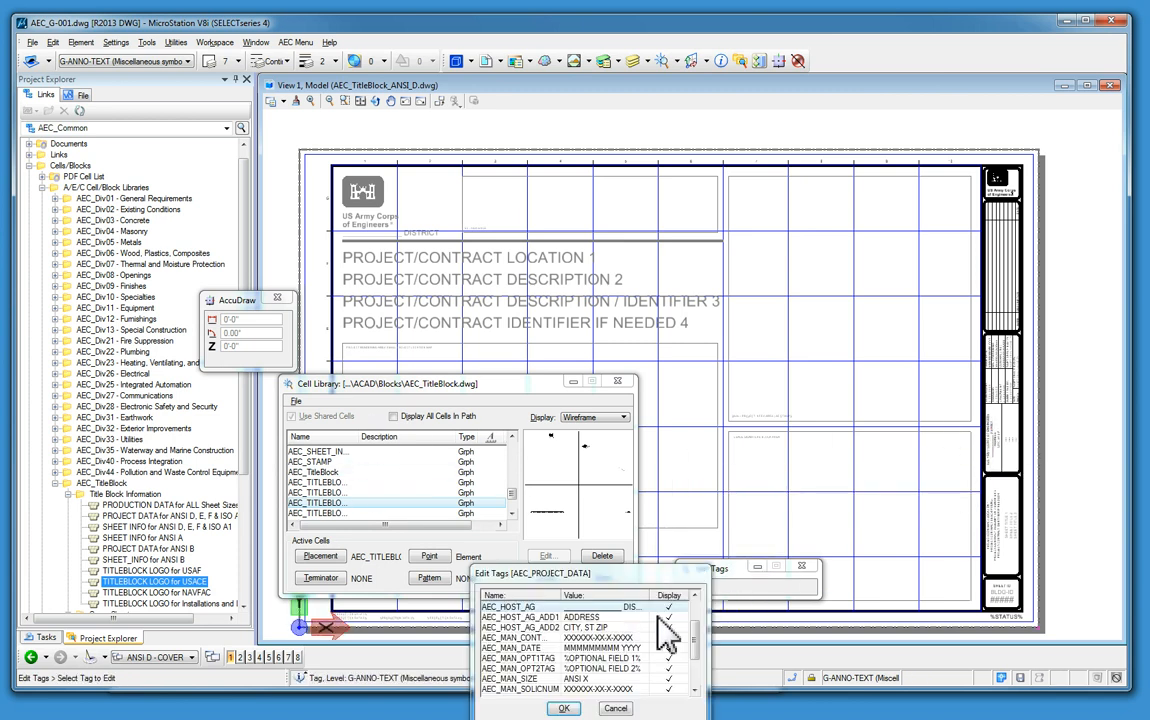
click(608, 608)
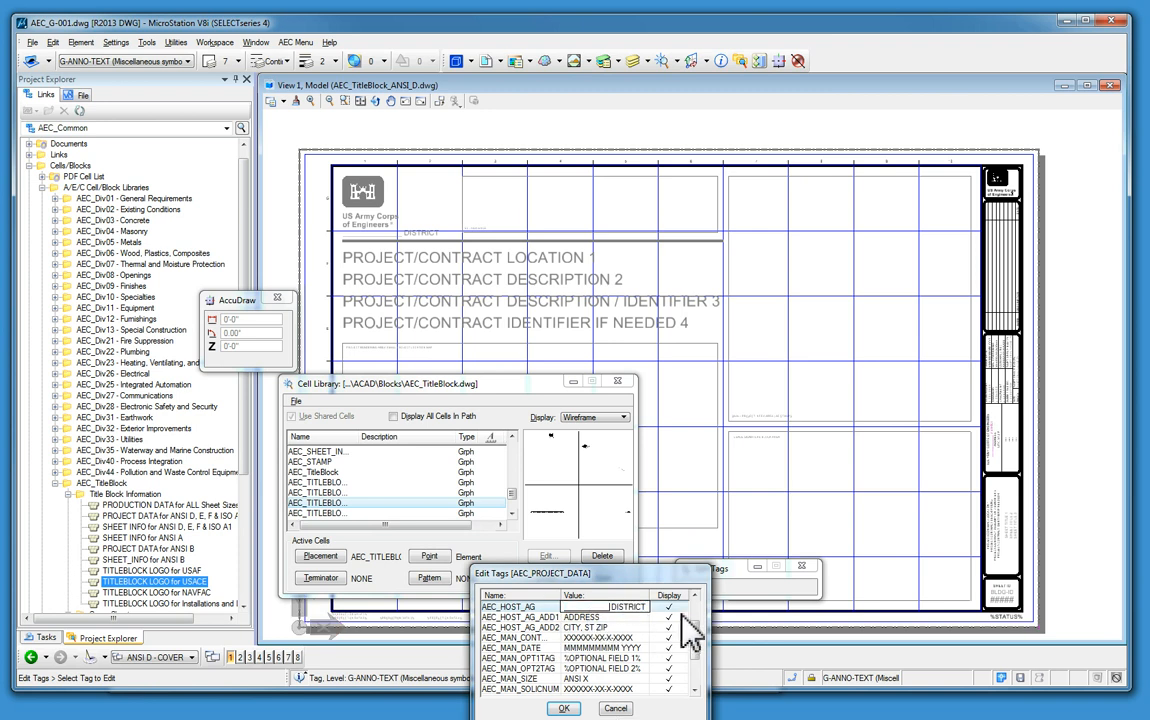
click(613, 707)
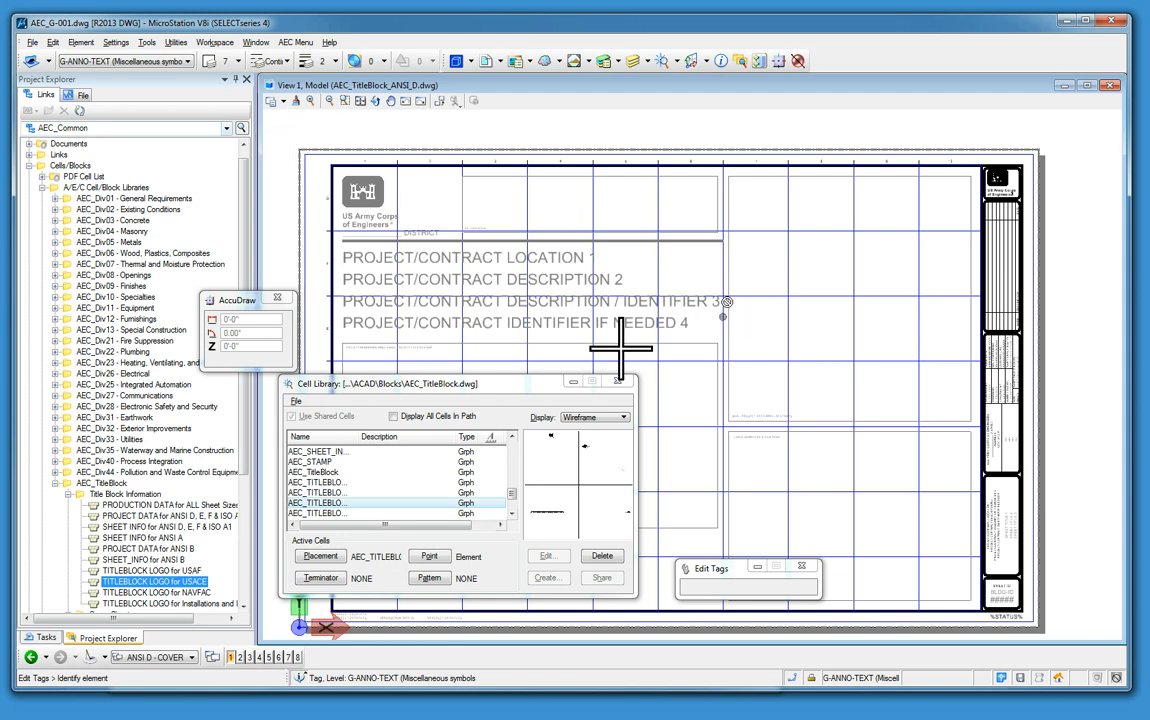
Deactivate the title block reference to return to the cover sheet model, and move the Cell Library window off the solicitation text.
right_click(981, 358)
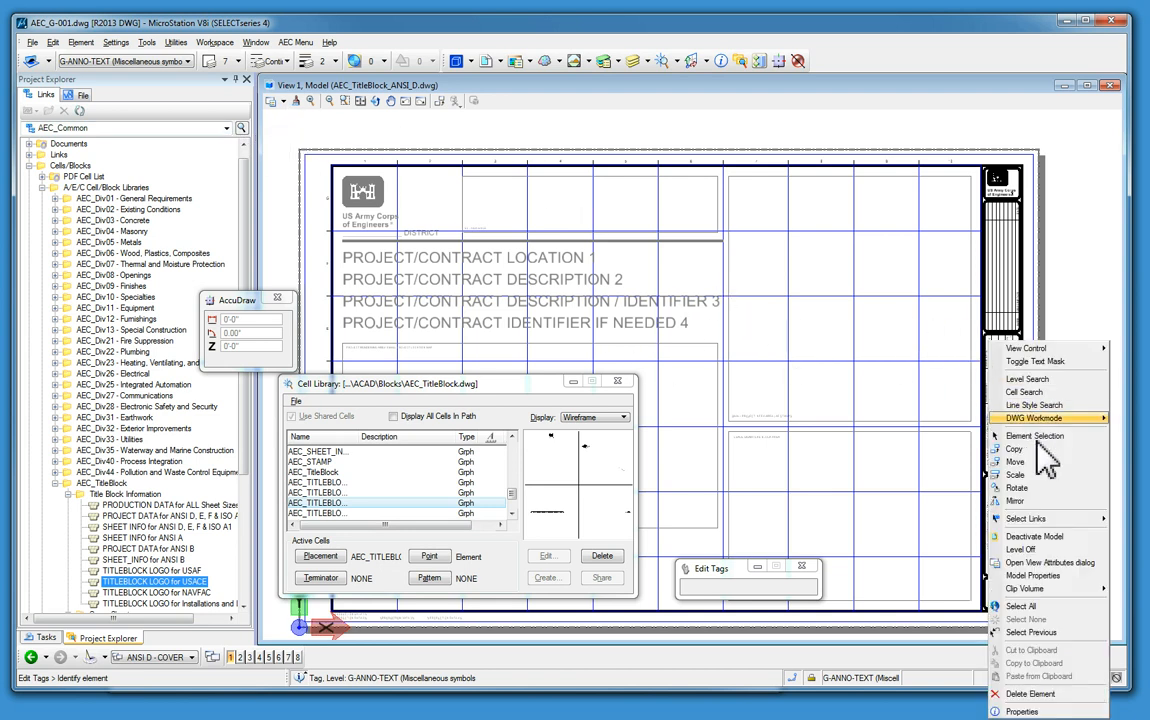
click(1025, 536)
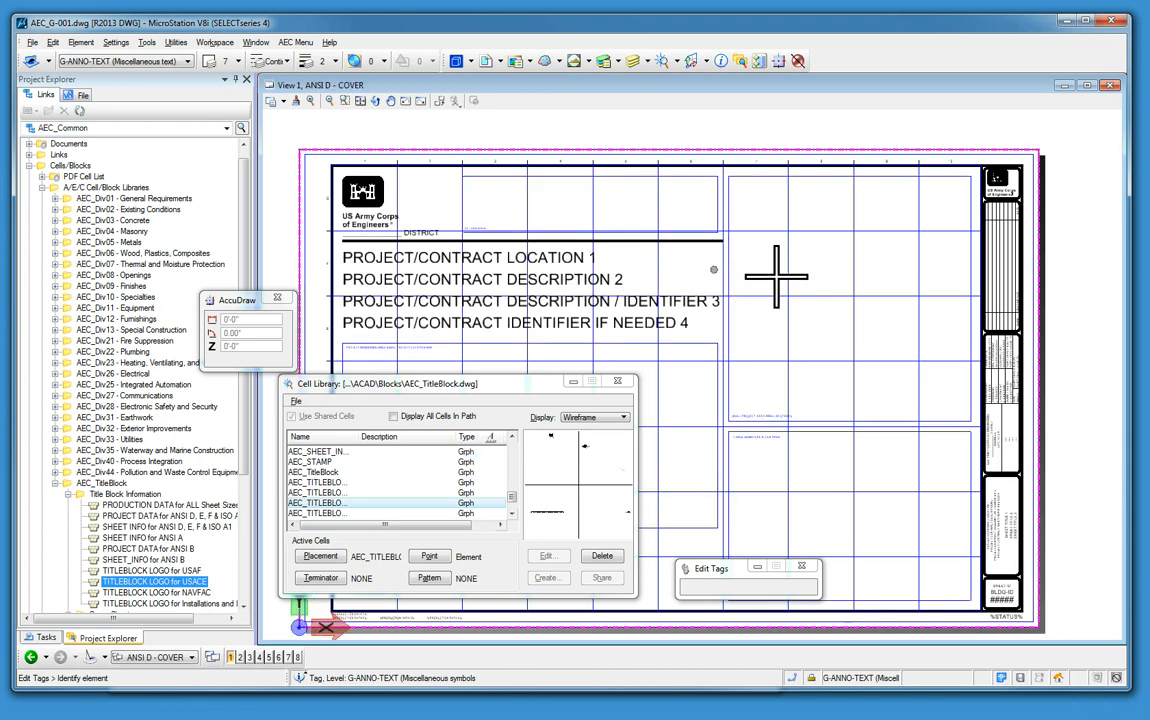
drag(354, 386, 682, 250)
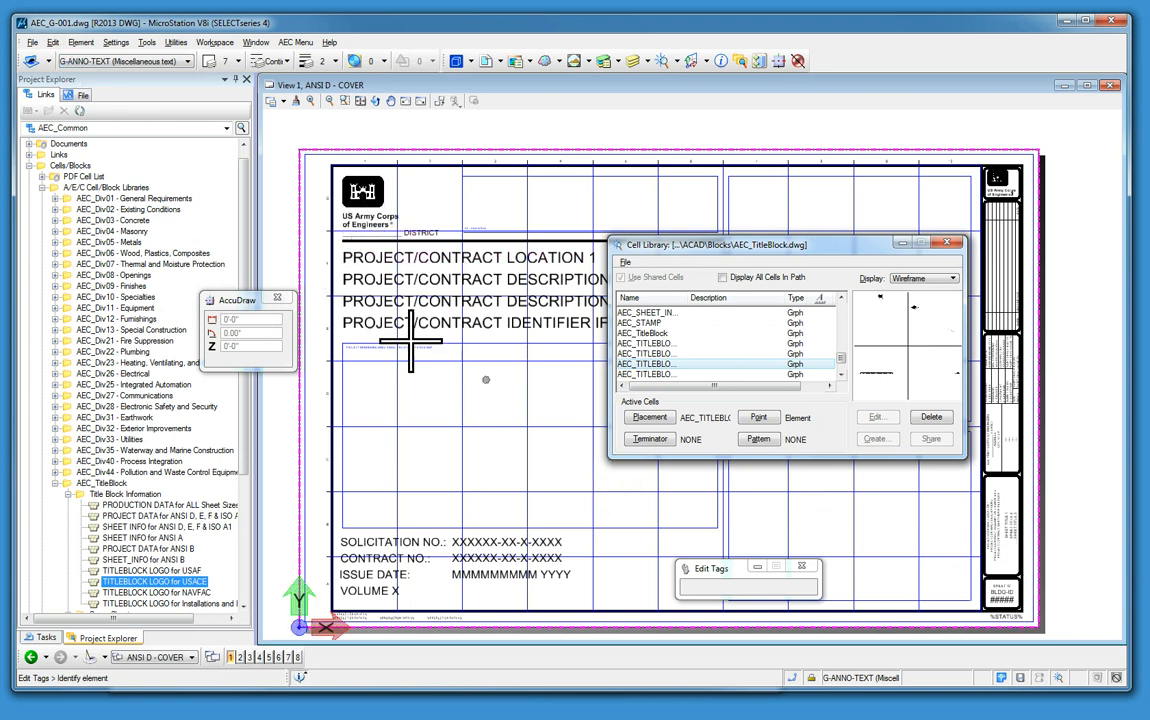
Open the drawing AEC_G-003.dwg from the project's _Sheets folder.
click(32, 43)
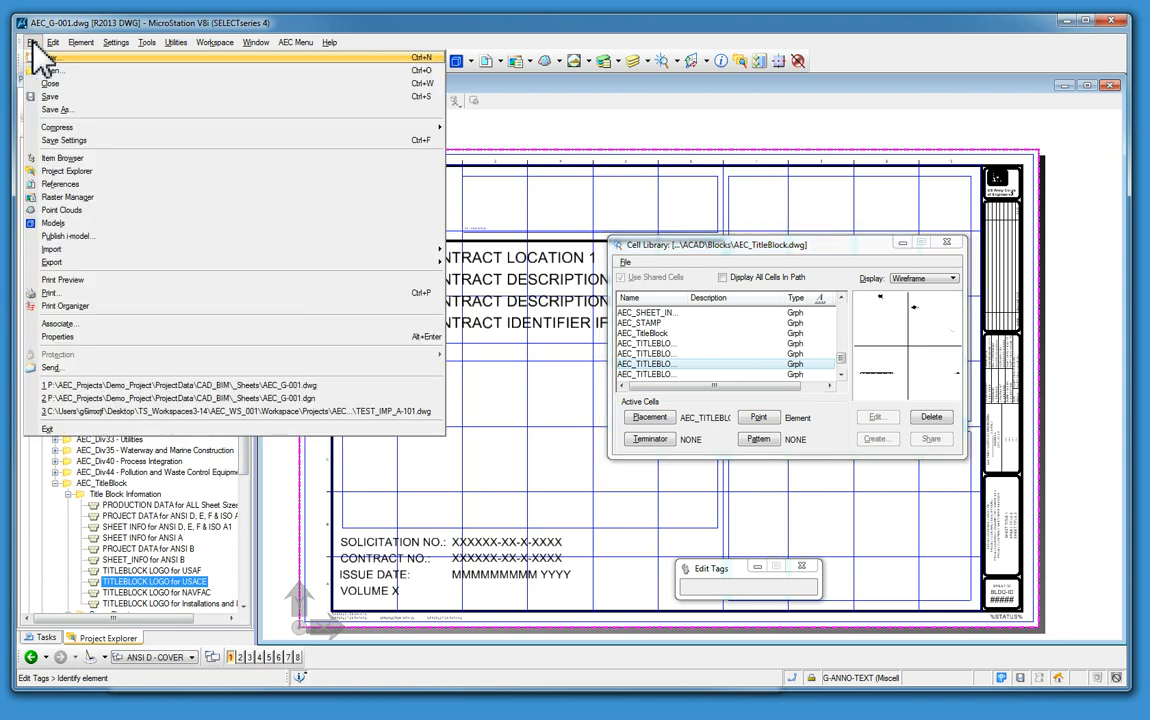
click(52, 70)
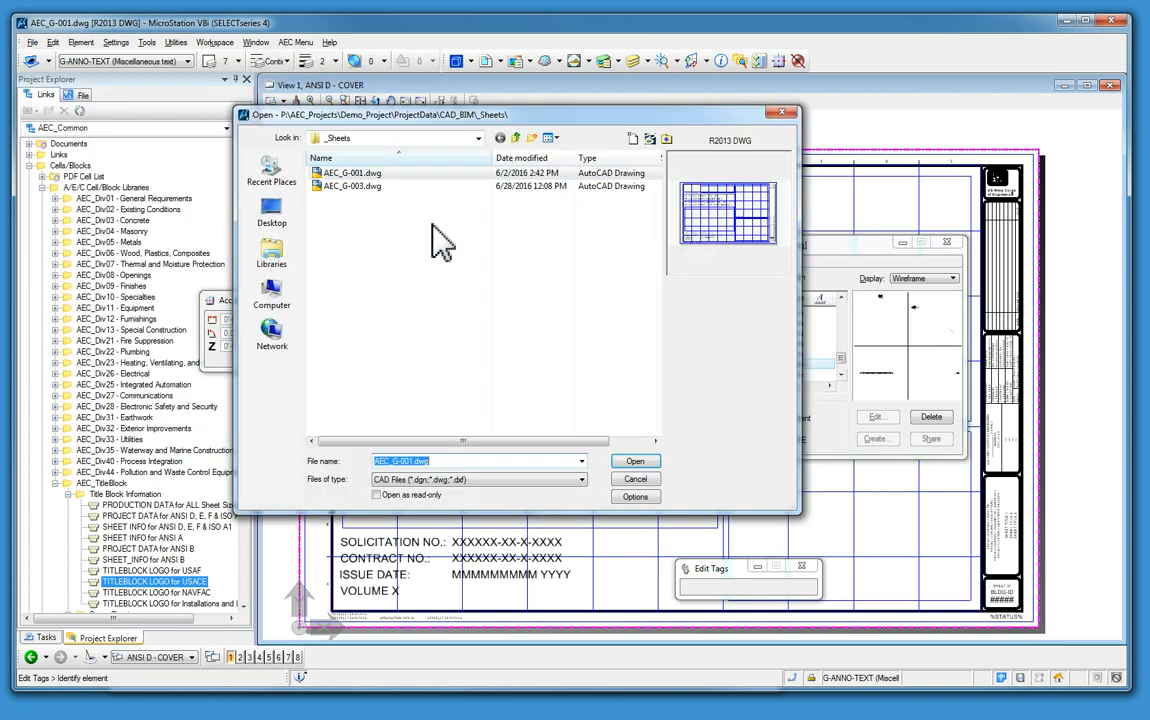
click(340, 186)
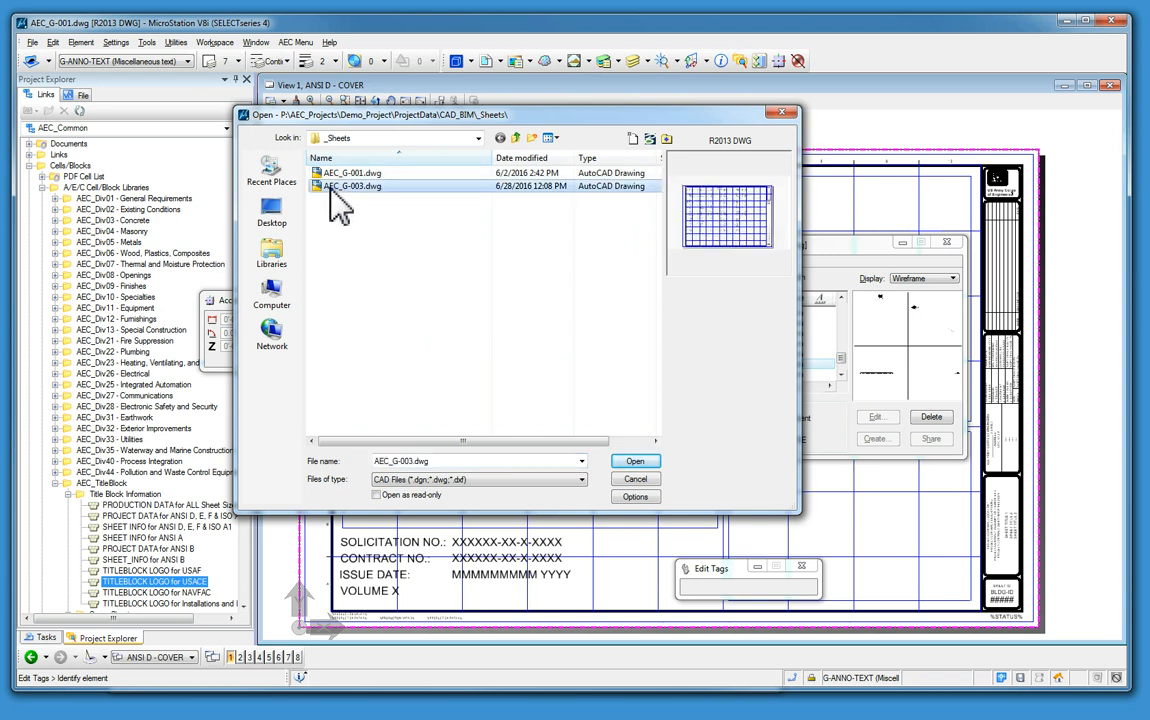
double_click(336, 187)
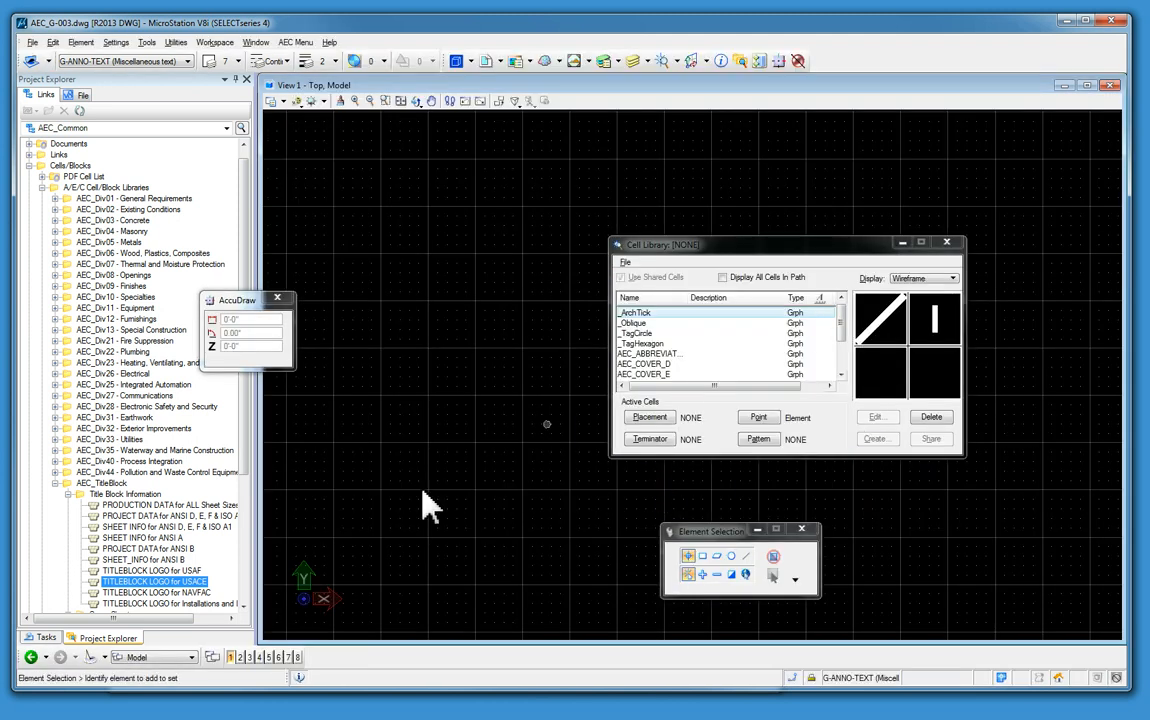
Delete the Layout1, ANSI E - ABREVIATIONS and ANSI F - ABREVIATIONS models from the drawing.
click(486, 61)
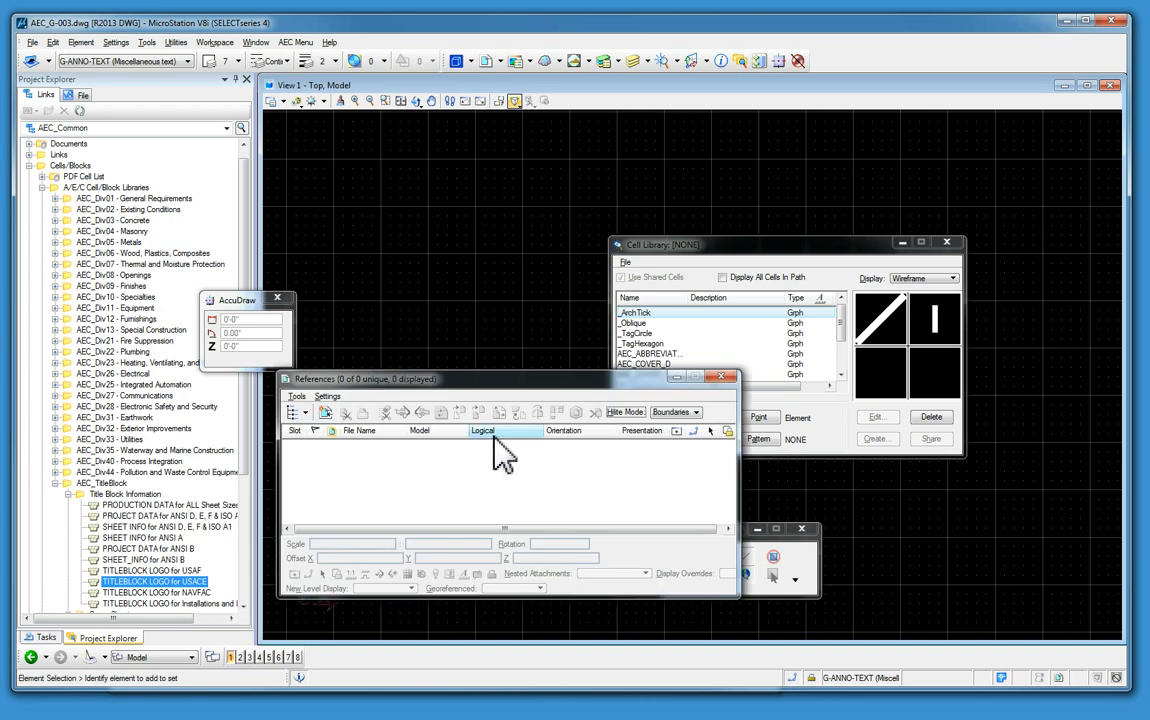
click(456, 61)
click(405, 316)
click(400, 325)
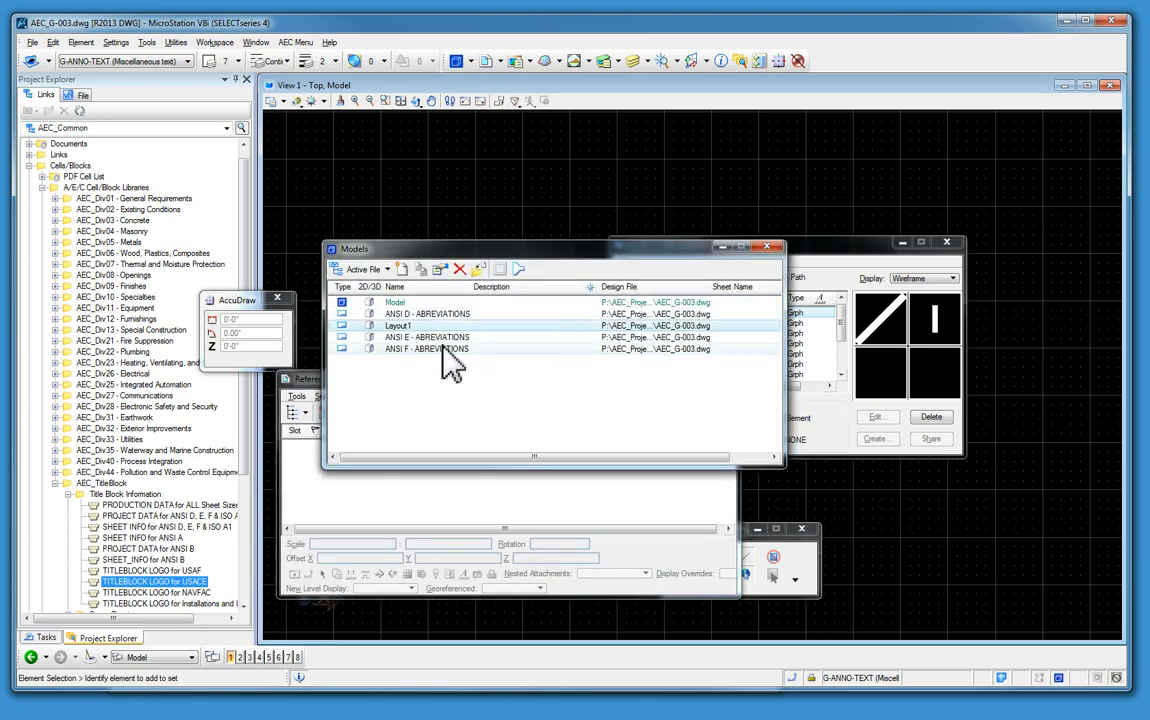
shift+click(423, 349)
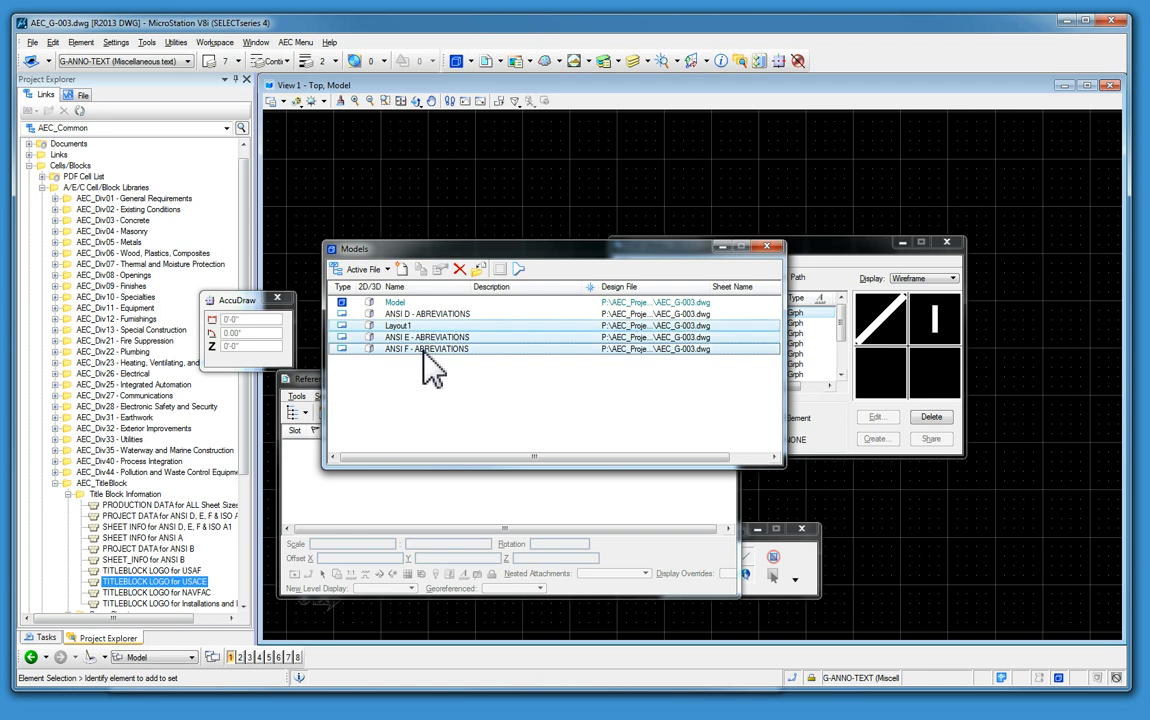
click(459, 269)
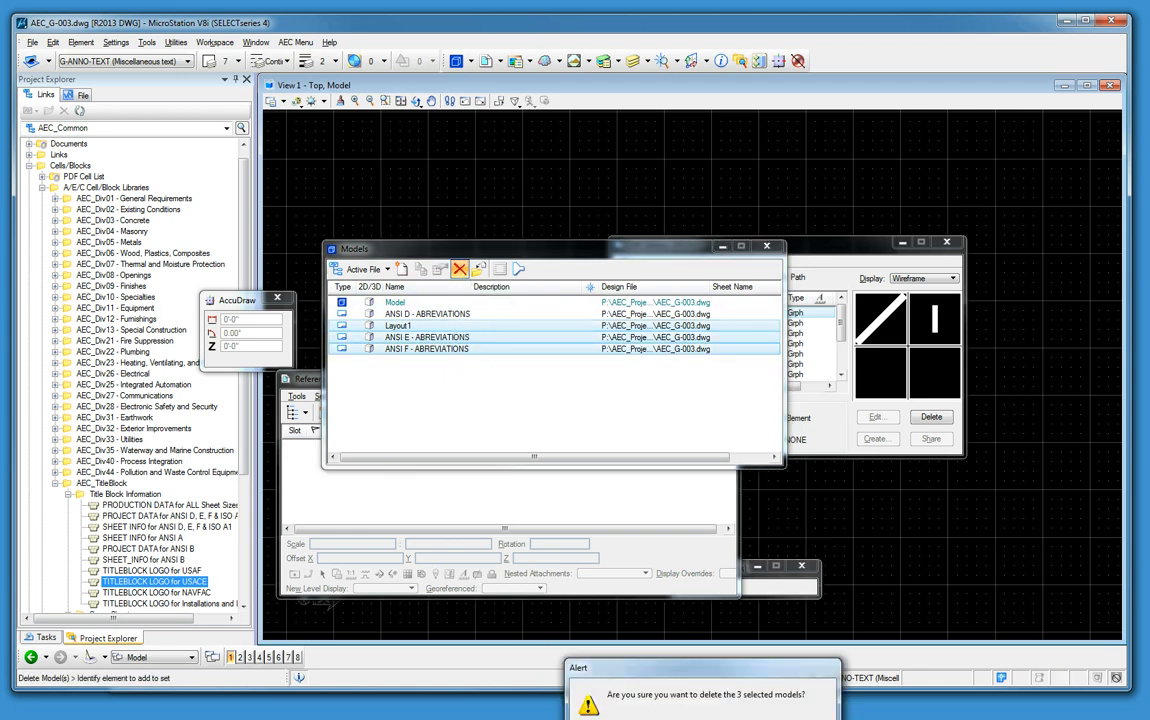
key(Return)
Open the ANSI D - ABREVIATIONS model and close the Models, References and Cell Library windows.
click(431, 314)
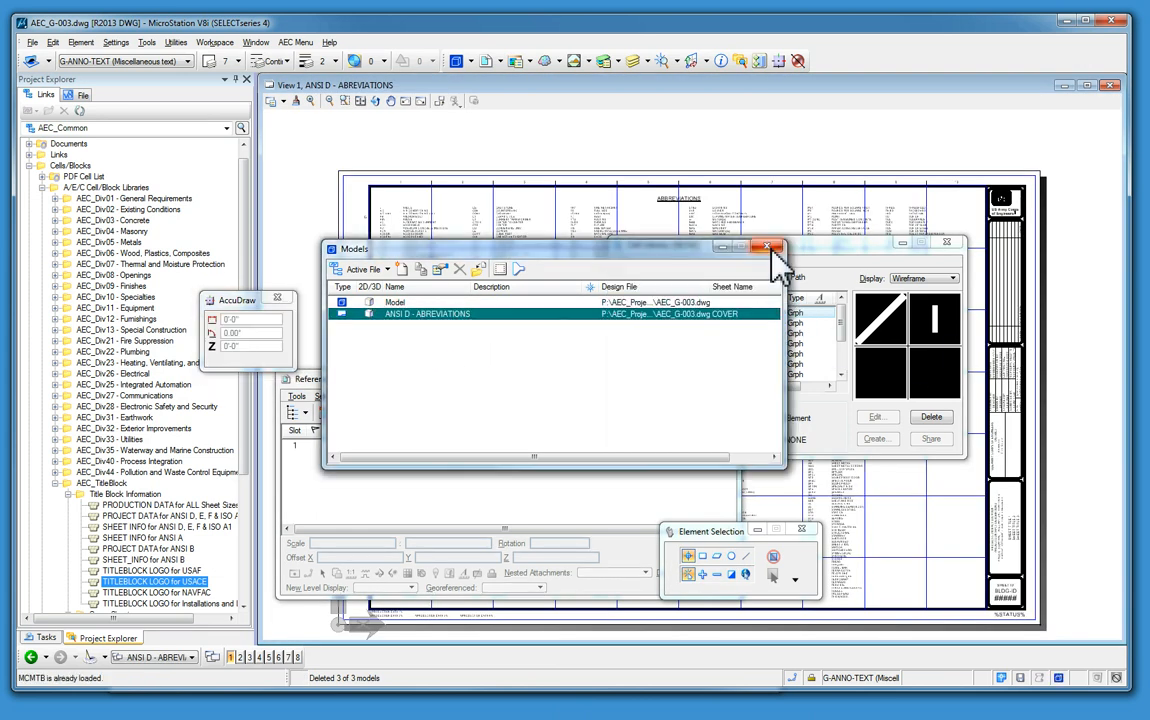
click(767, 247)
click(719, 381)
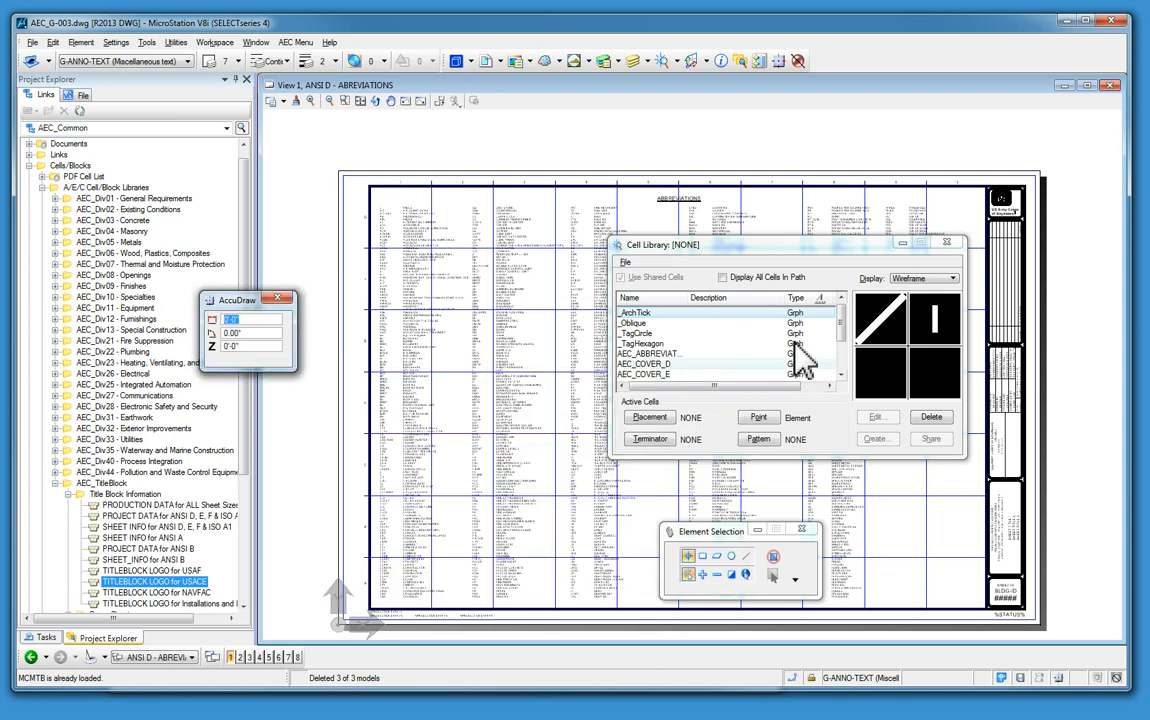
click(822, 229)
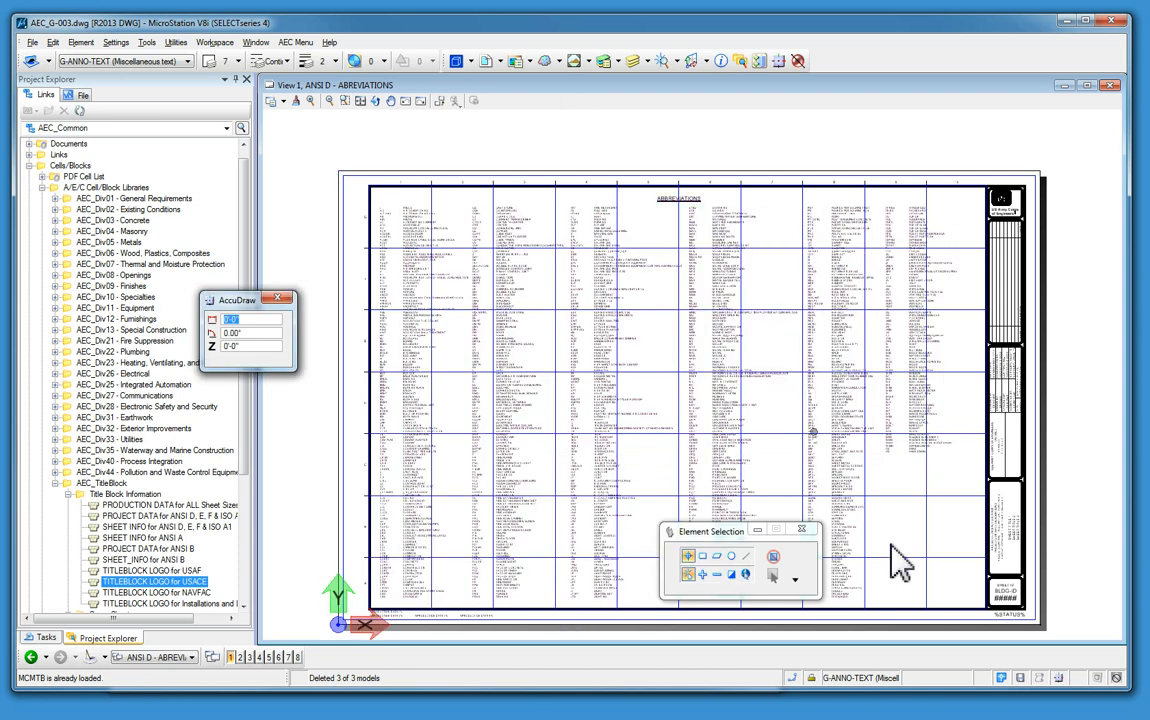
Set sheet title 1 to ABBREVIATIONS in the title block's sheet info tags and clear sheet titles 2 and 3.
scroll(1003, 574, up, 2)
click(1013, 545)
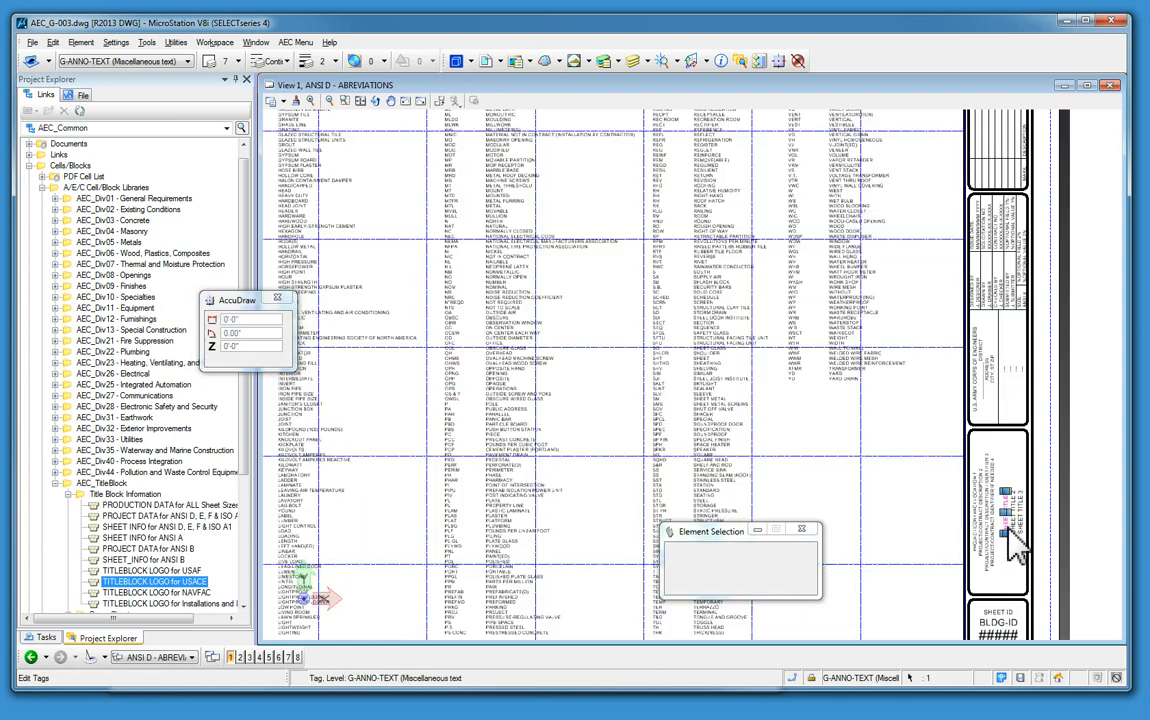
double_click(624, 670)
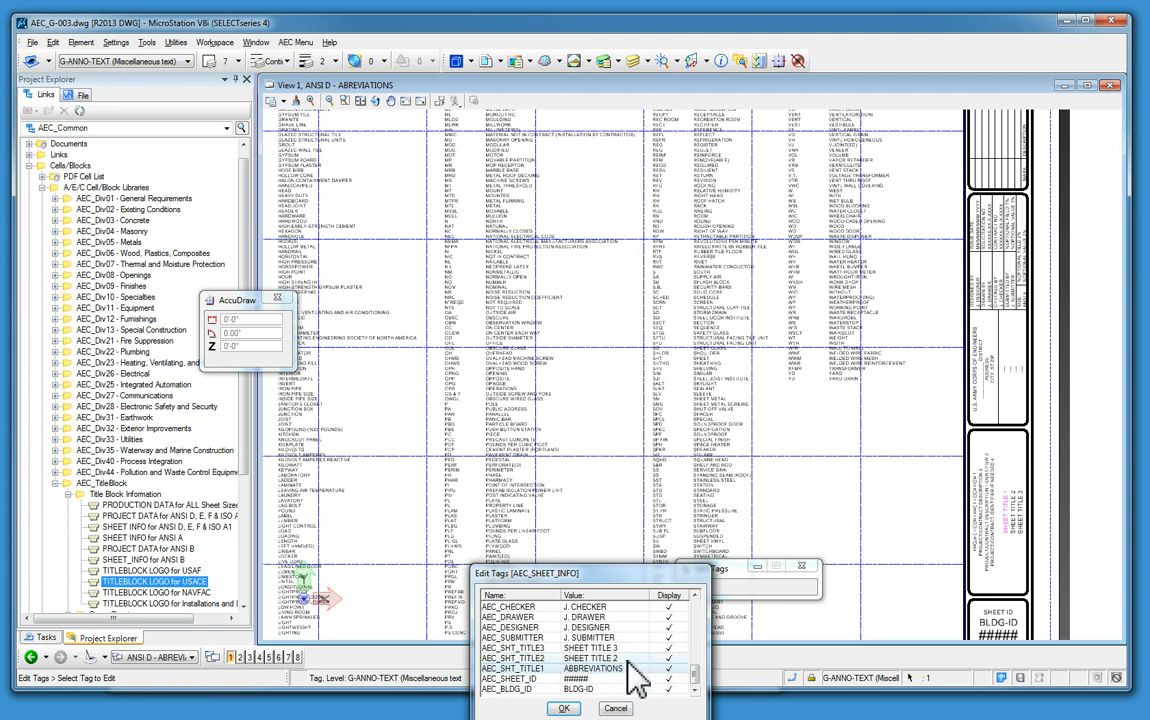
key(ctrl+z)
key(Up)
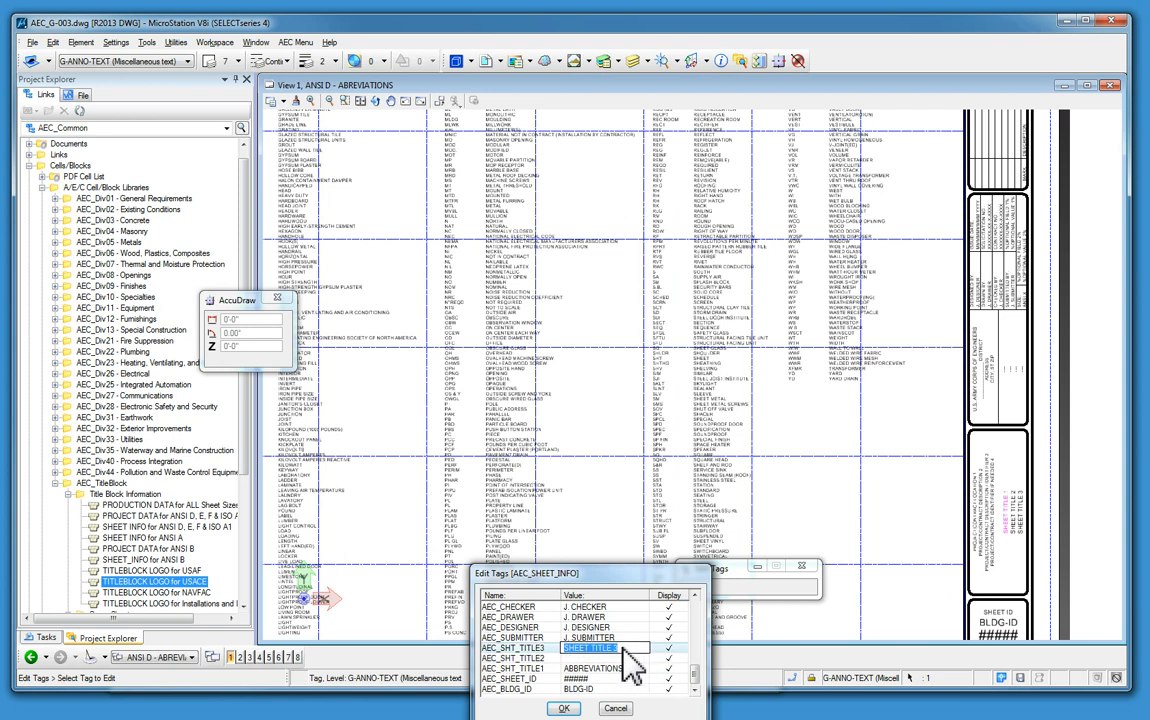
click(578, 708)
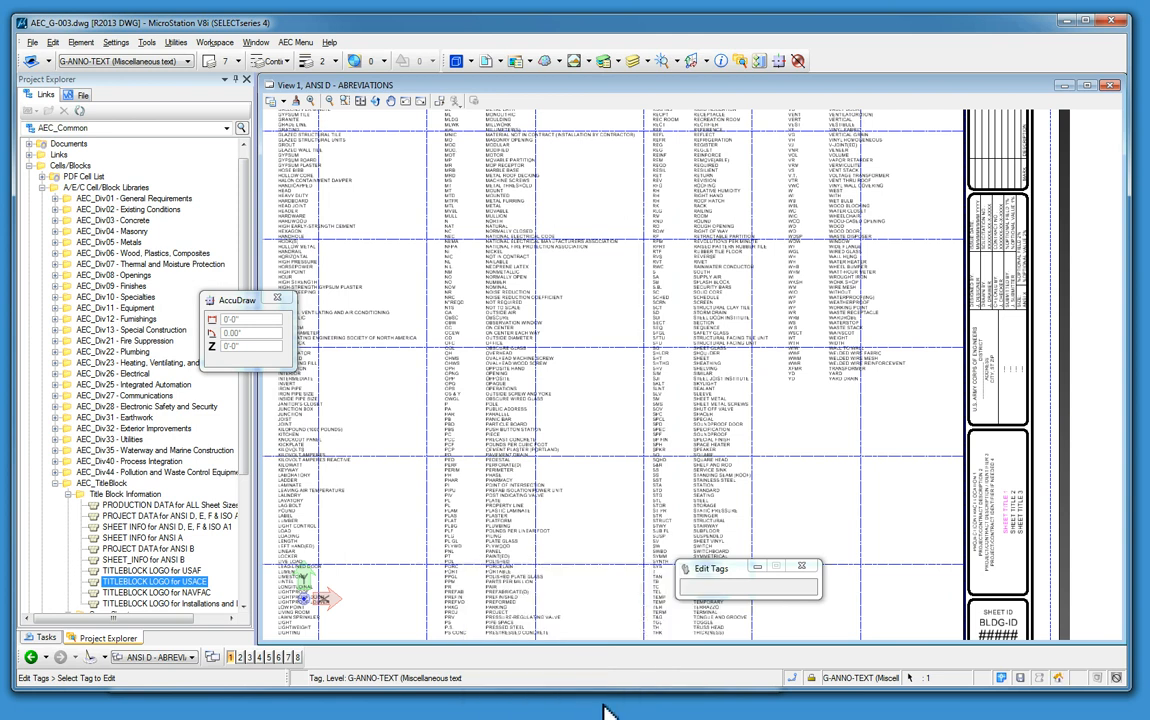
scroll(790, 488, down, 5)
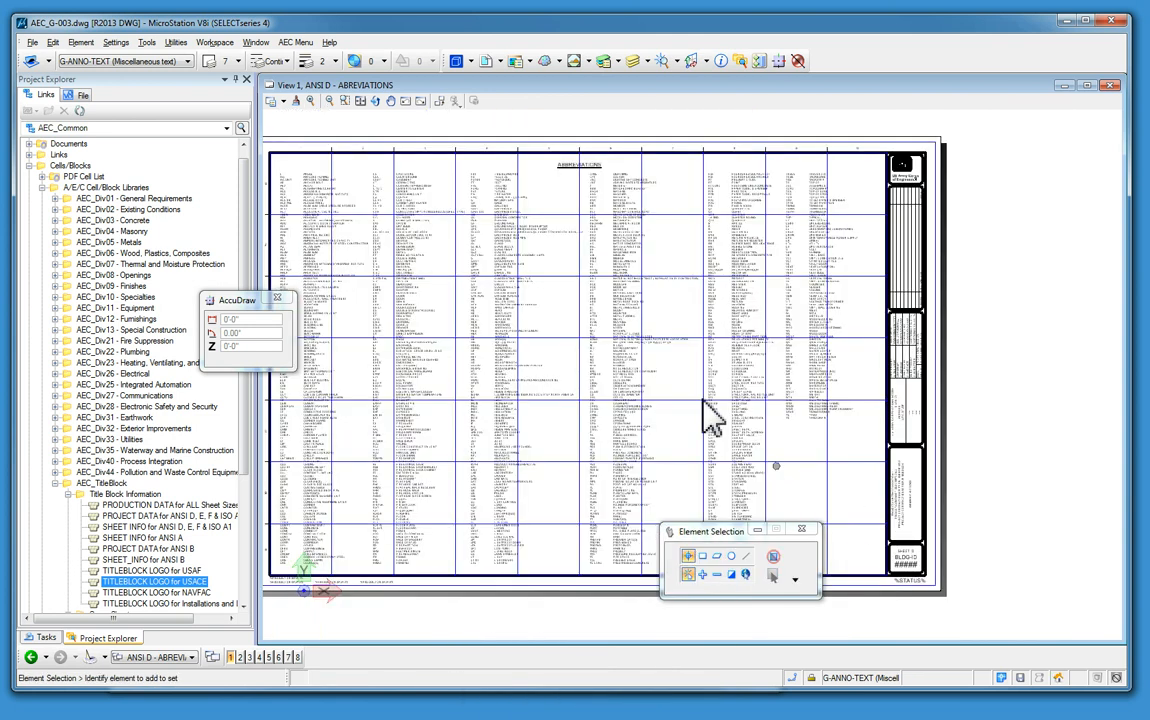
click(360, 101)
right_click(405, 236)
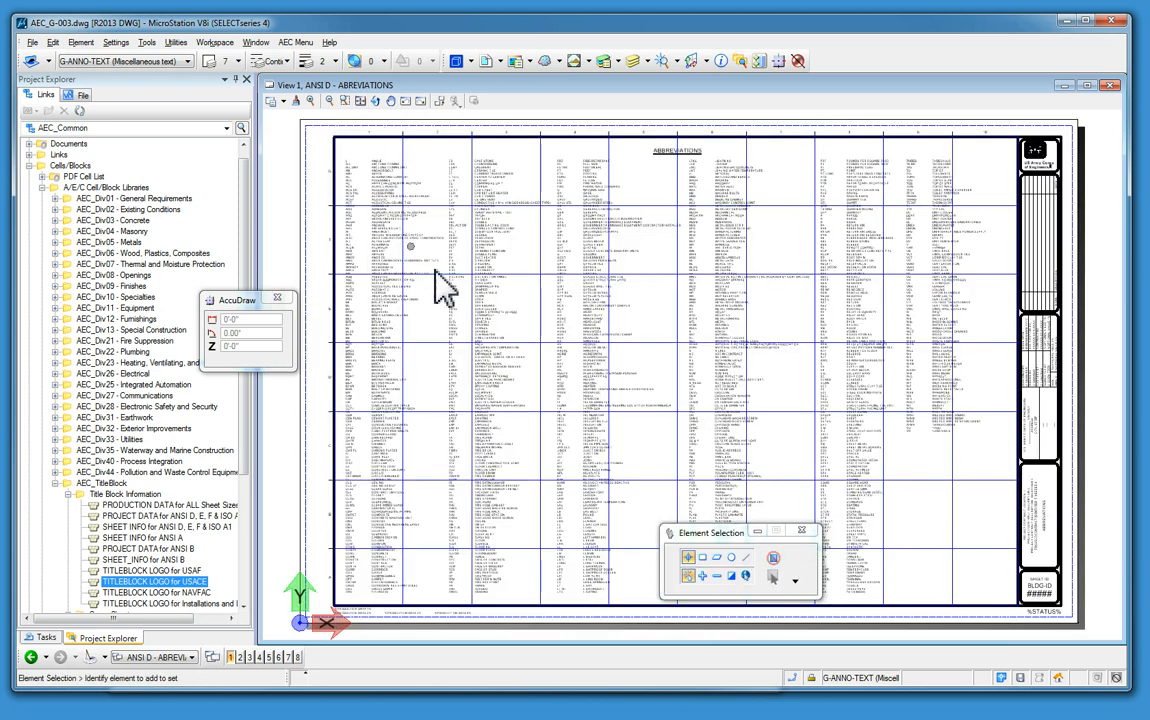